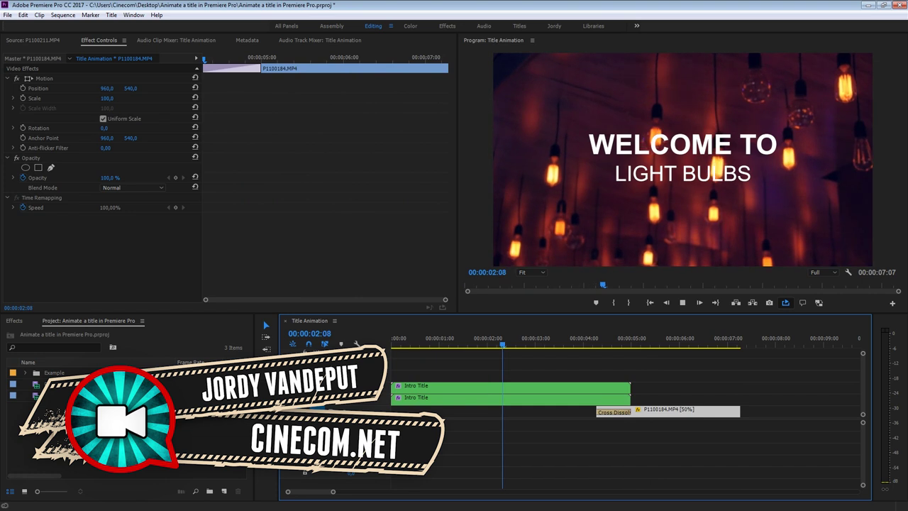
{"action": "key", "text": "space"}
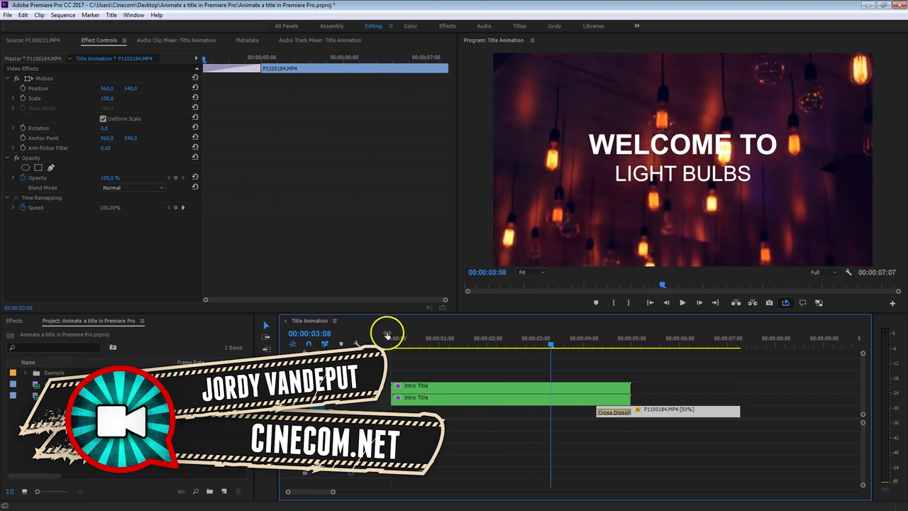
{"action": "left_click_drag", "start_coordinate": [387, 334], "coordinate": [580, 342]}
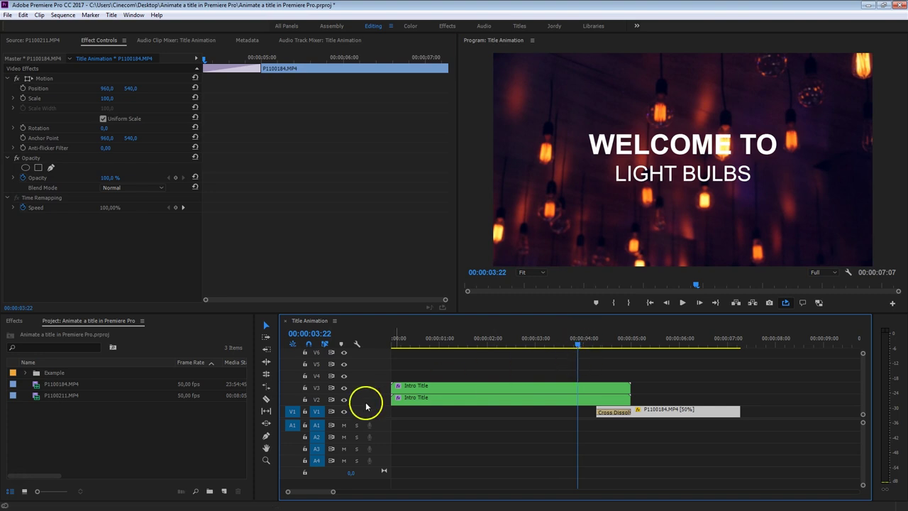
Step: Create a new sequence named "Awesome Title" using the ARRI 1080p 23.976 preset
{"action": "left_click", "coordinate": [227, 492]}
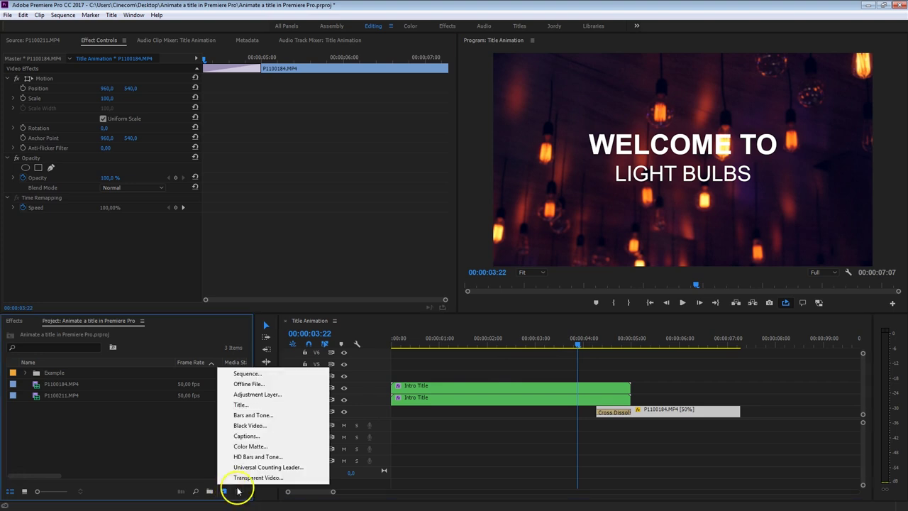
{"action": "left_click", "coordinate": [245, 372]}
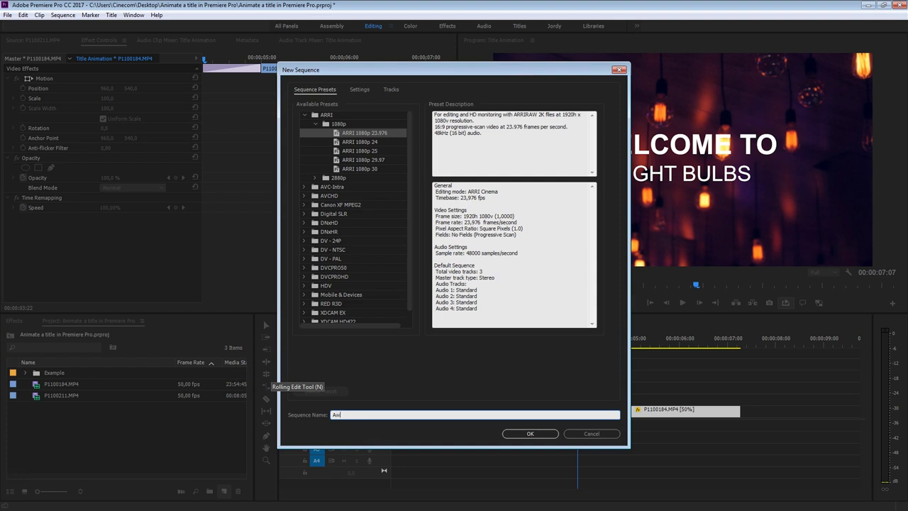
{"action": "type", "text": "Awesome Title"}
{"action": "key", "text": "Return"}
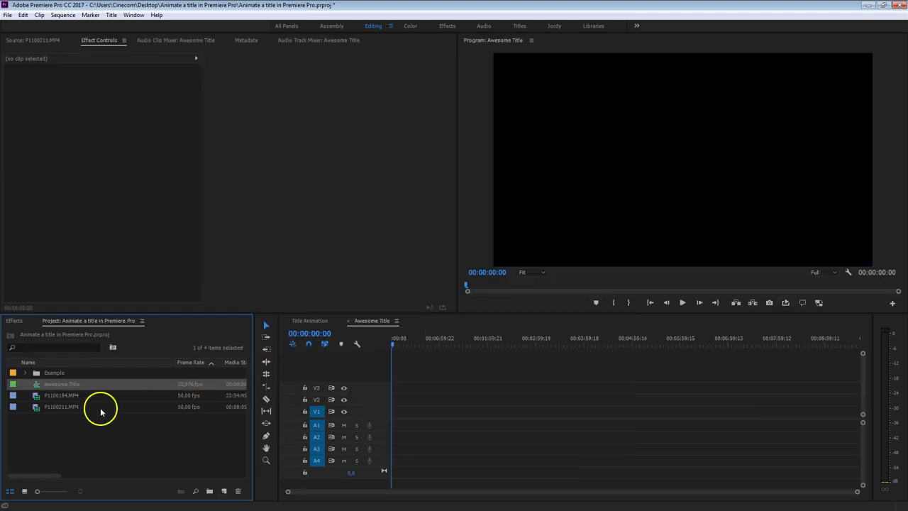
Step: Place only the video of P1100211.MP4 at the start of track V1, keeping the existing sequence settings
{"action": "double_click", "coordinate": [34, 410]}
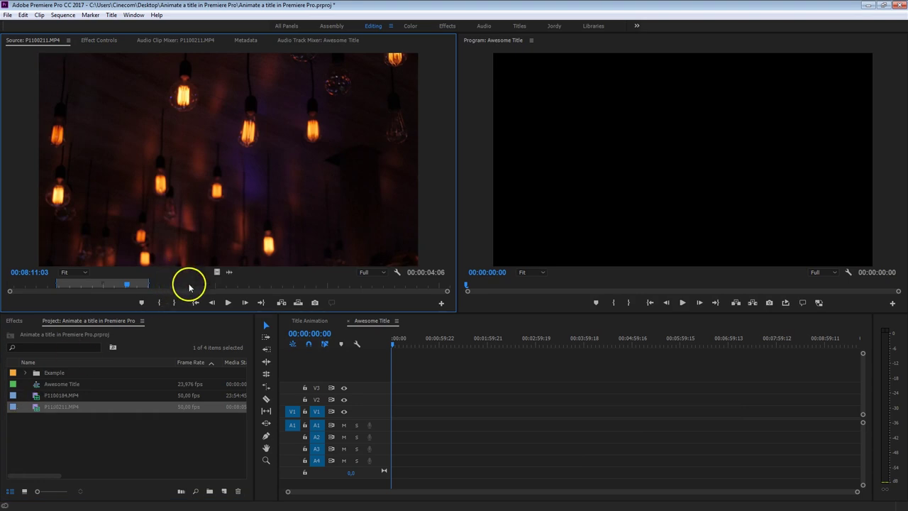
{"action": "mouse_move", "coordinate": [115, 284]}
{"action": "left_mouse_down"}
{"action": "mouse_move", "coordinate": [67, 278]}
{"action": "mouse_move", "coordinate": [108, 282]}
{"action": "left_mouse_up"}
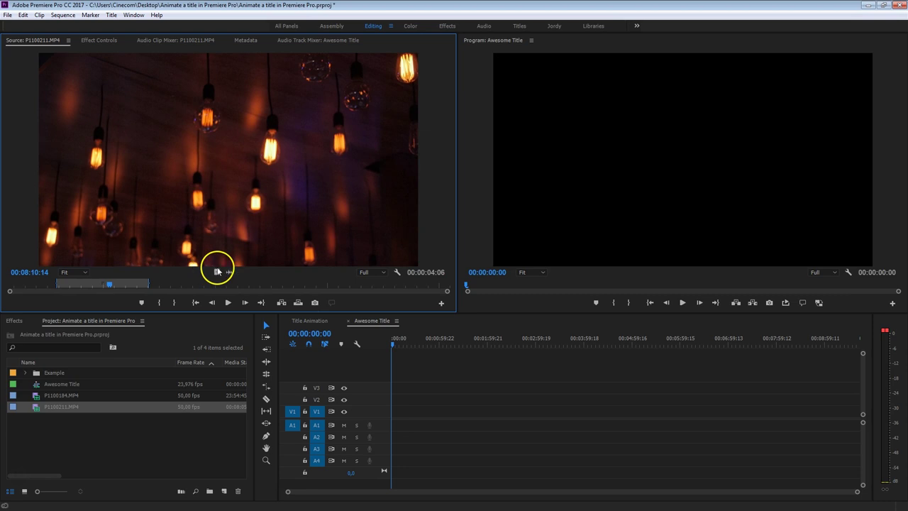
{"action": "left_click_drag", "start_coordinate": [217, 271], "coordinate": [368, 425]}
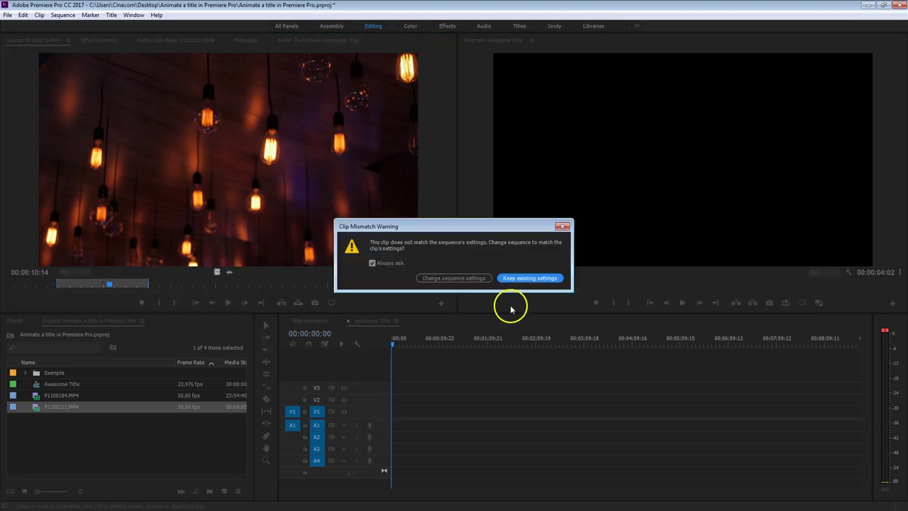
{"action": "left_click", "coordinate": [537, 277]}
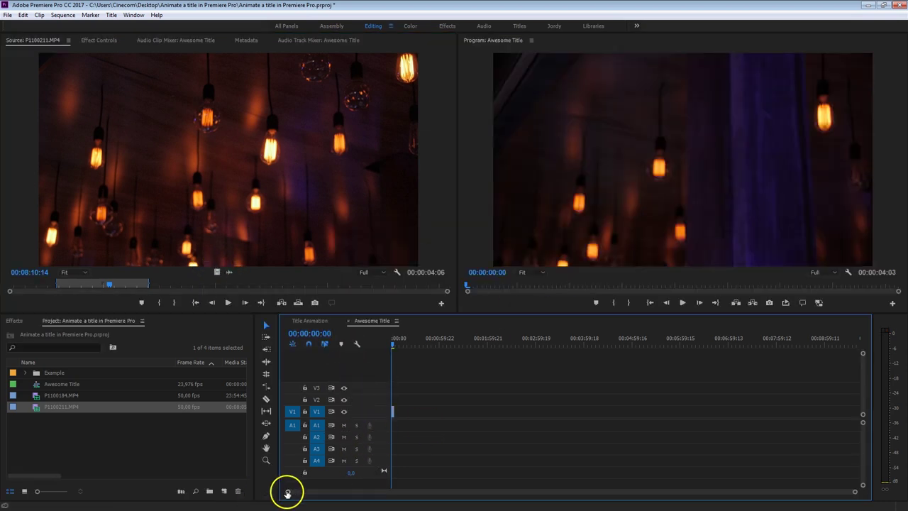
{"action": "scroll", "coordinate": [323, 485], "scroll_direction": "up", "scroll_amount": 10}
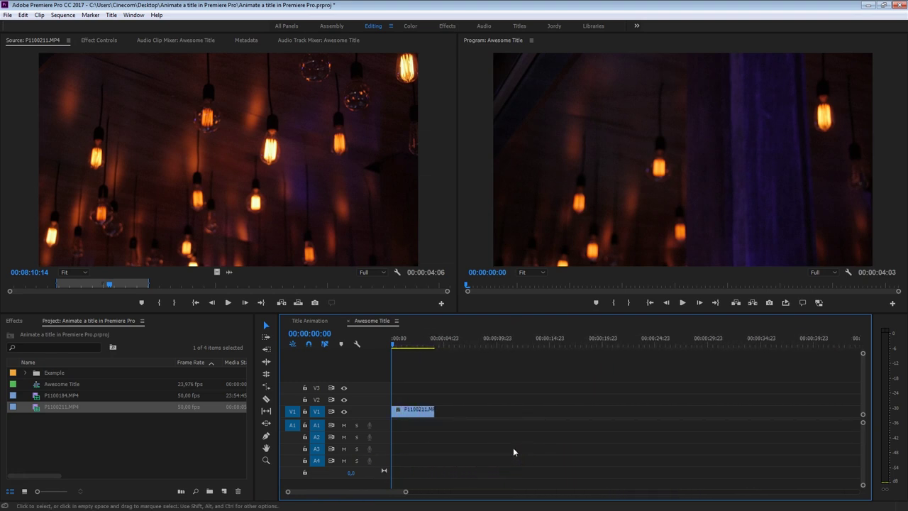
Step: Create a 1920 × 1080 title named "Main Title" and enlarge the title editor and its drawing area
{"action": "left_click", "coordinate": [223, 491]}
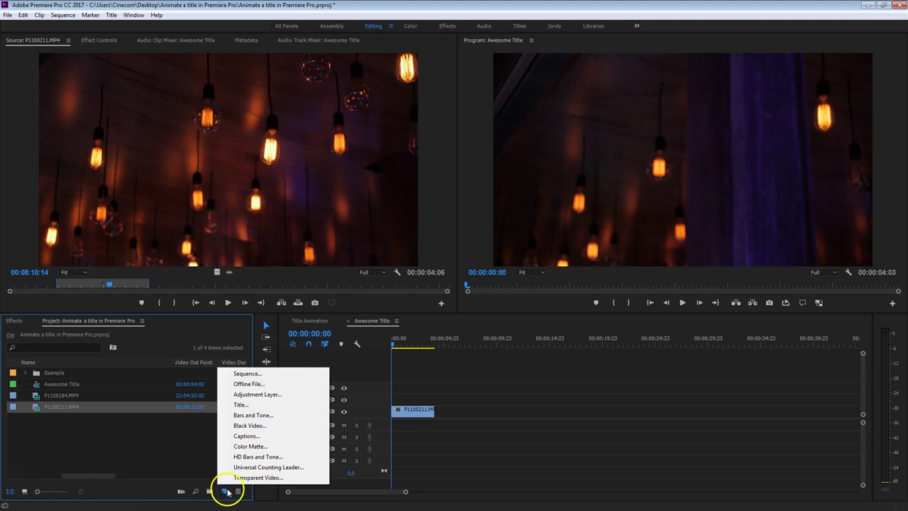
{"action": "left_click", "coordinate": [264, 405]}
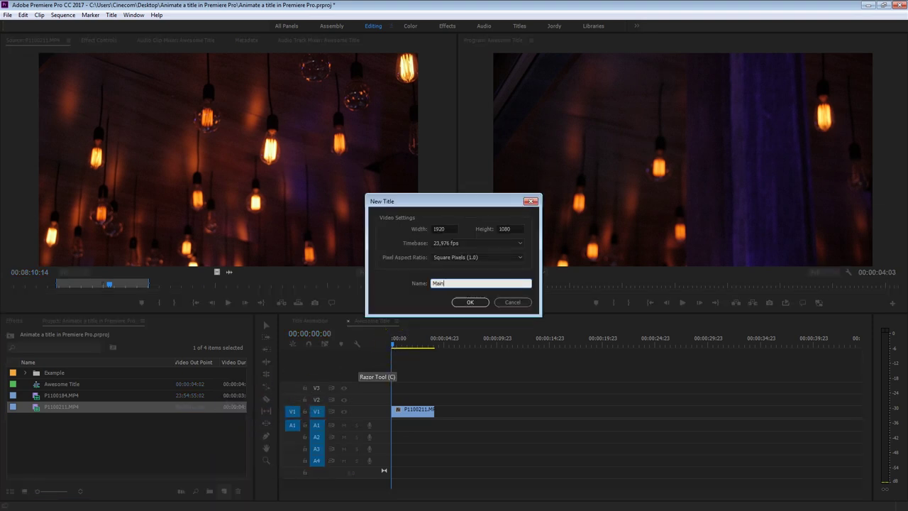
{"action": "type", "text": "Main Title"}
{"action": "key", "text": "Return"}
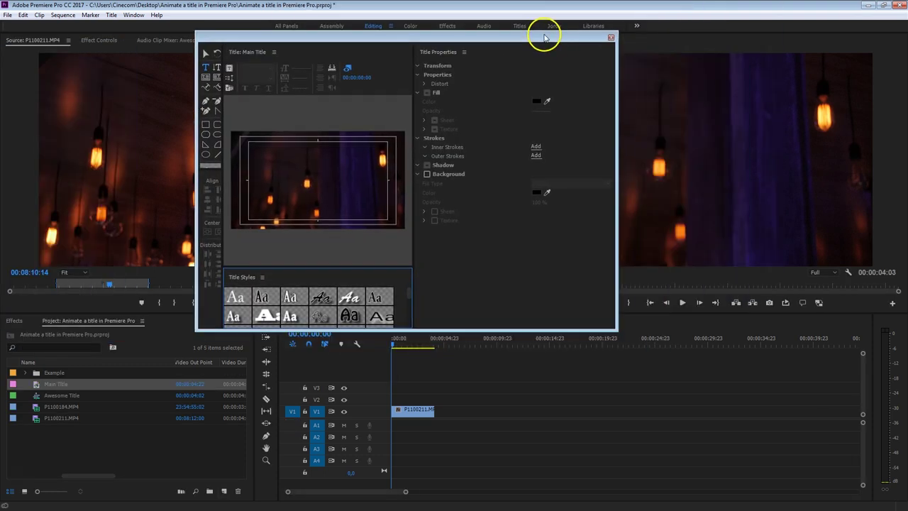
{"action": "left_click_drag", "start_coordinate": [627, 334], "coordinate": [895, 439]}
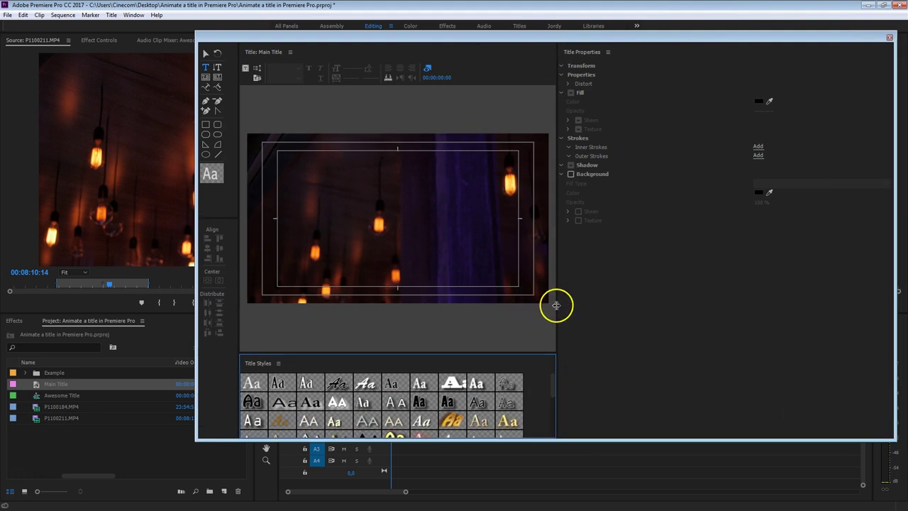
{"action": "left_click_drag", "start_coordinate": [556, 305], "coordinate": [666, 270]}
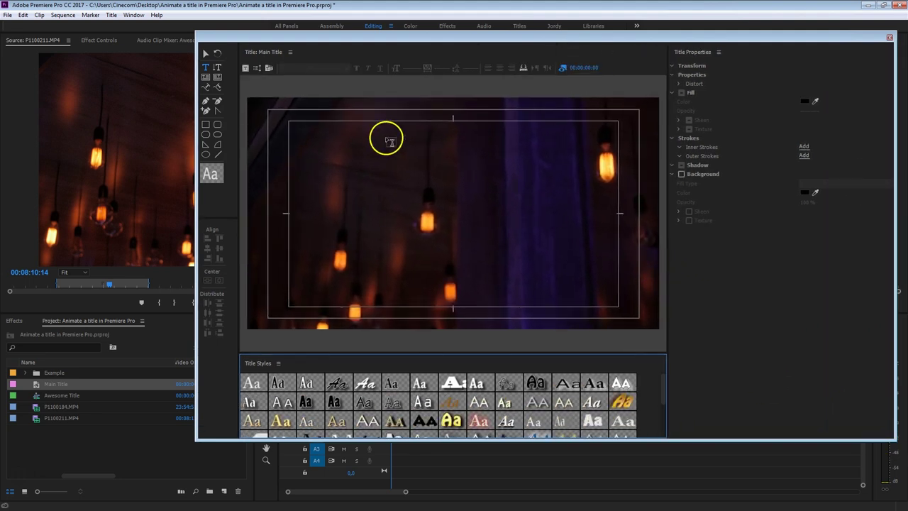
Step: Add the text "WELCOME TO" in the upper half of the title frame
{"action": "left_click", "coordinate": [372, 190]}
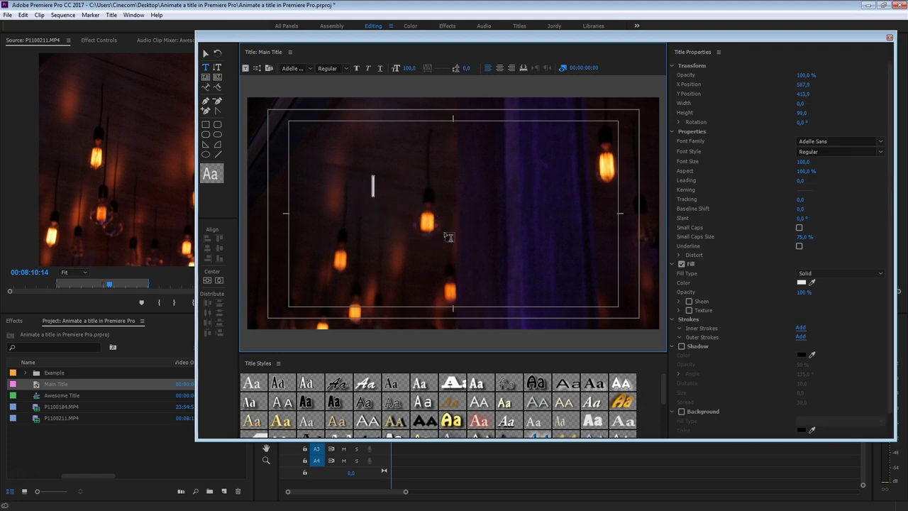
{"action": "type", "text": "WELCOME TO"}
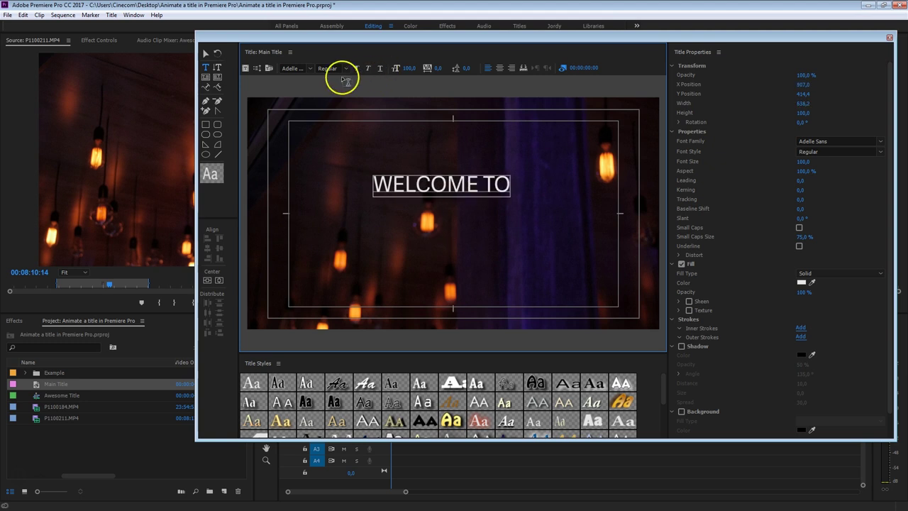
{"action": "left_click", "coordinate": [206, 53]}
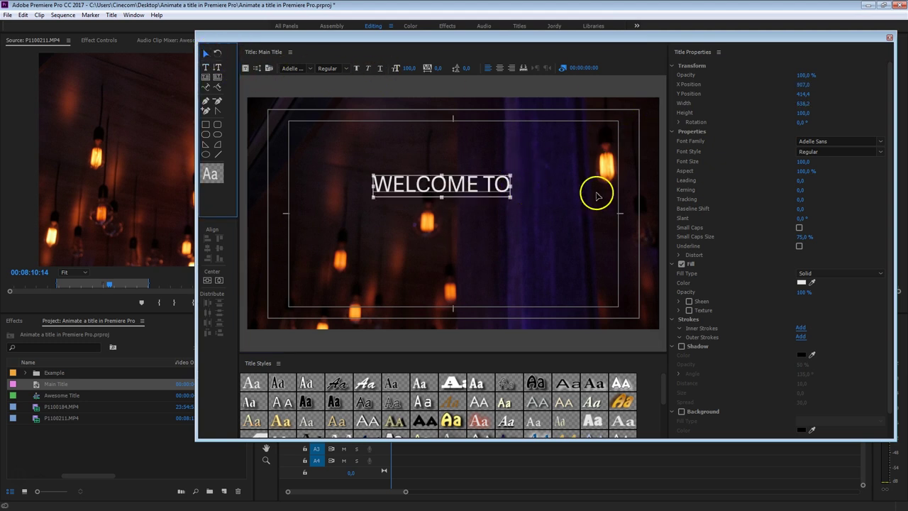
Step: Set the "WELCOME TO" text to Arial Bold with a pure white fill
{"action": "left_click", "coordinate": [865, 140]}
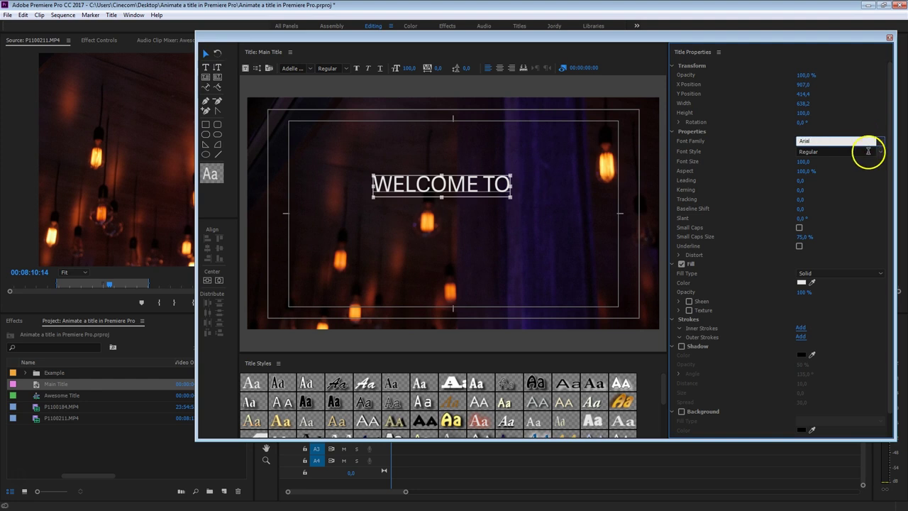
{"action": "key", "text": "Return"}
{"action": "left_click", "coordinate": [877, 152]}
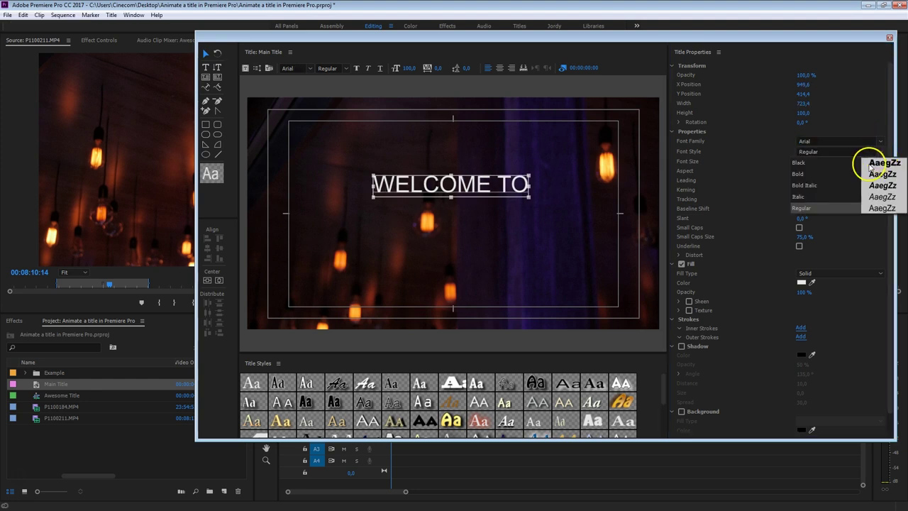
{"action": "left_click", "coordinate": [820, 177]}
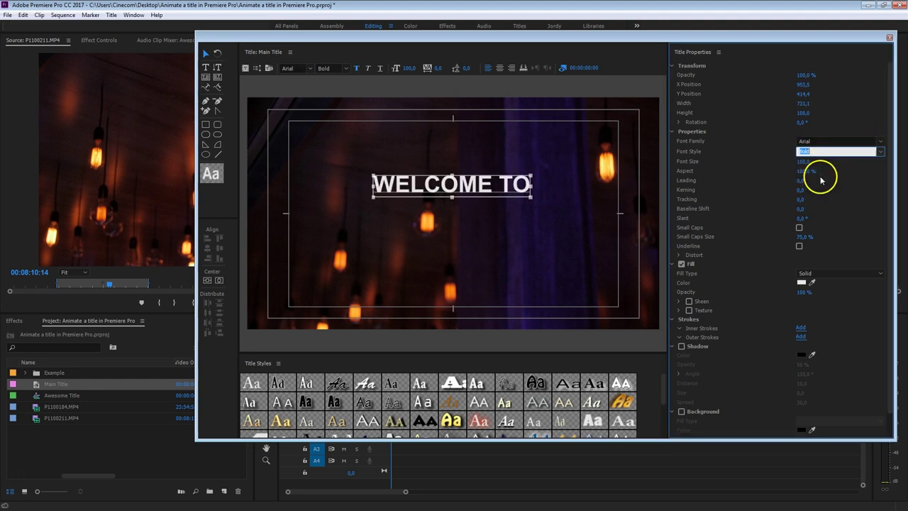
{"action": "left_click", "coordinate": [799, 282]}
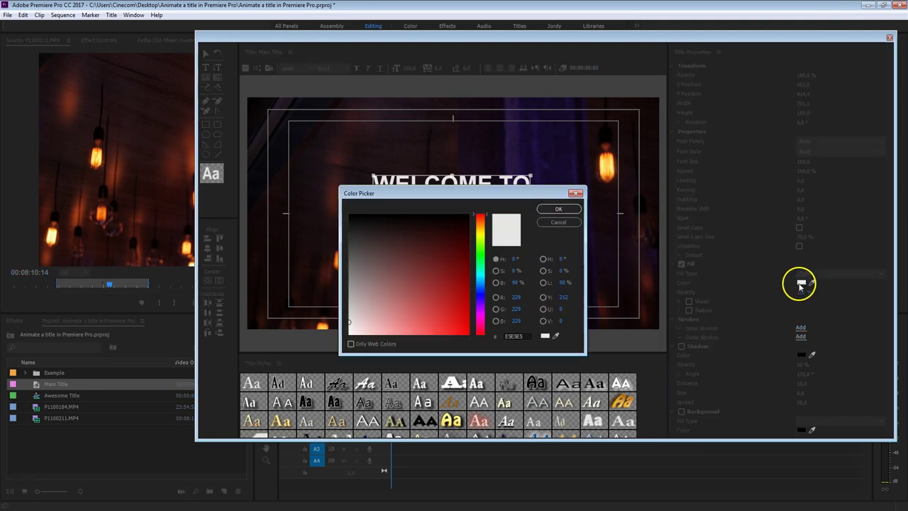
{"action": "left_click", "coordinate": [561, 208]}
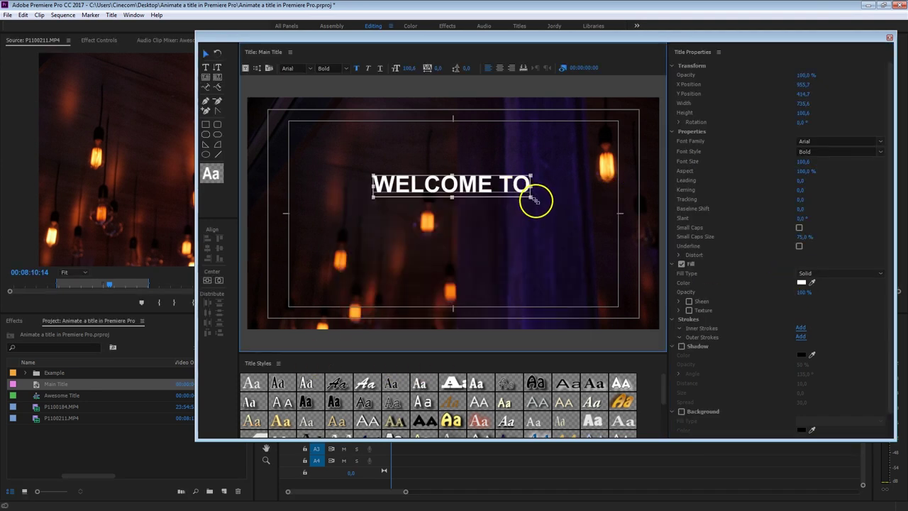
Step: Enlarge "WELCOME TO" to a font size of about 135 and centre it horizontally, slightly above the frame's middle
{"action": "left_click_drag", "start_coordinate": [534, 200], "coordinate": [515, 212]}
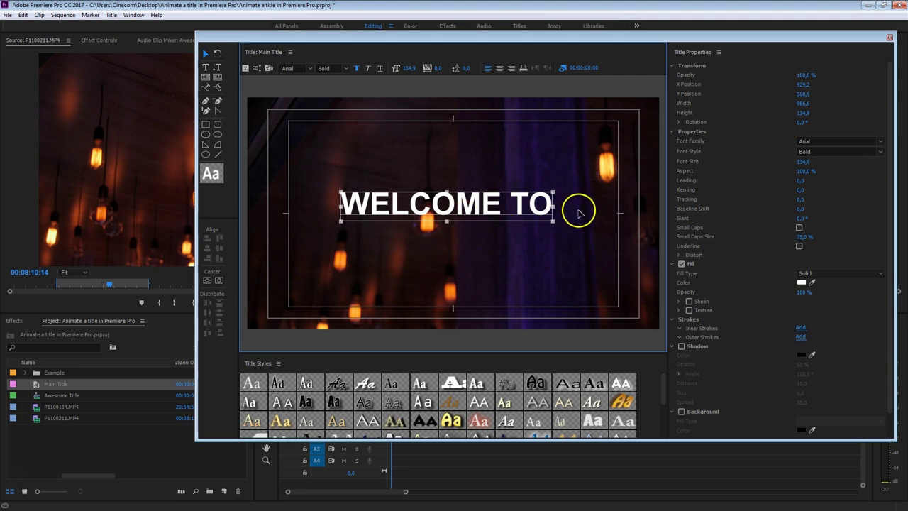
{"action": "left_click_drag", "start_coordinate": [476, 219], "coordinate": [569, 215]}
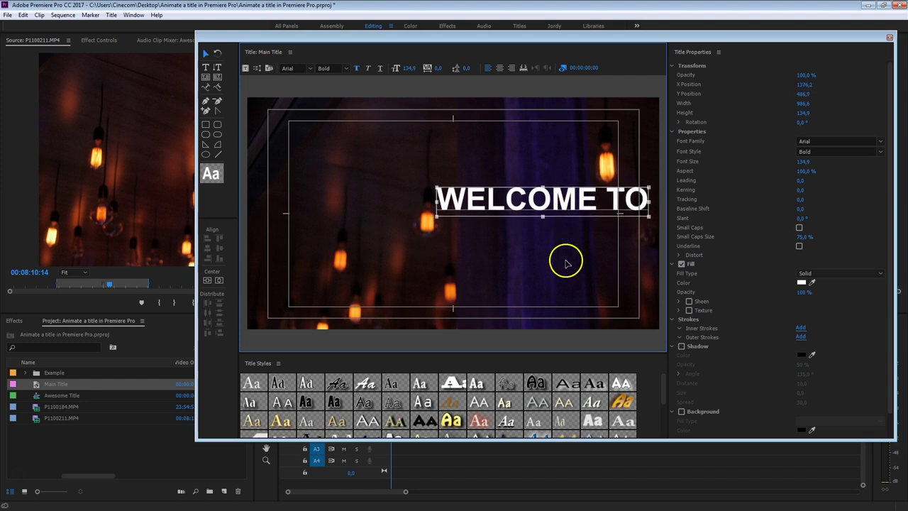
{"action": "left_click", "coordinate": [219, 281]}
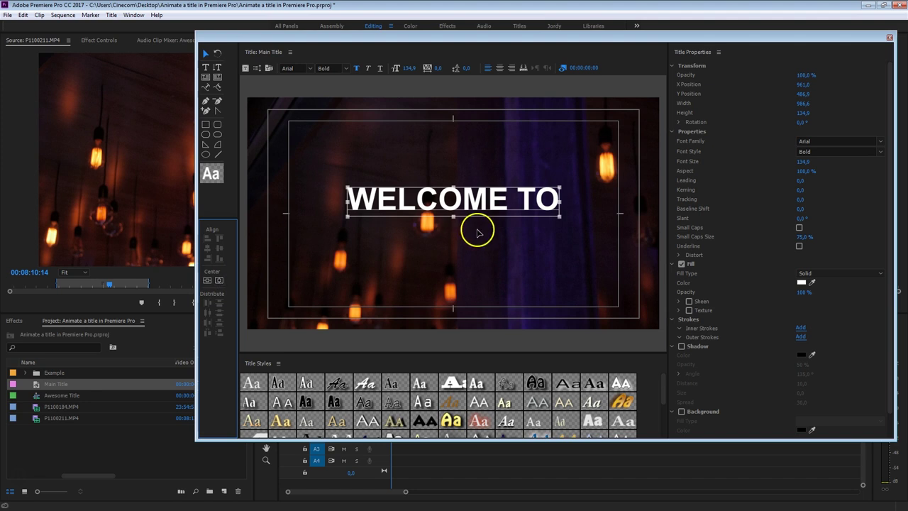
{"action": "left_click", "coordinate": [207, 280]}
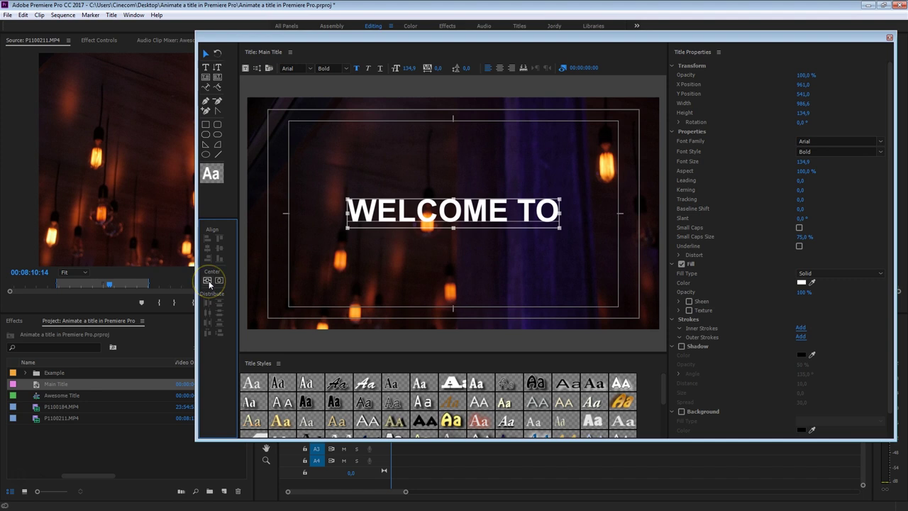
{"action": "key", "text": "ctrl+z"}
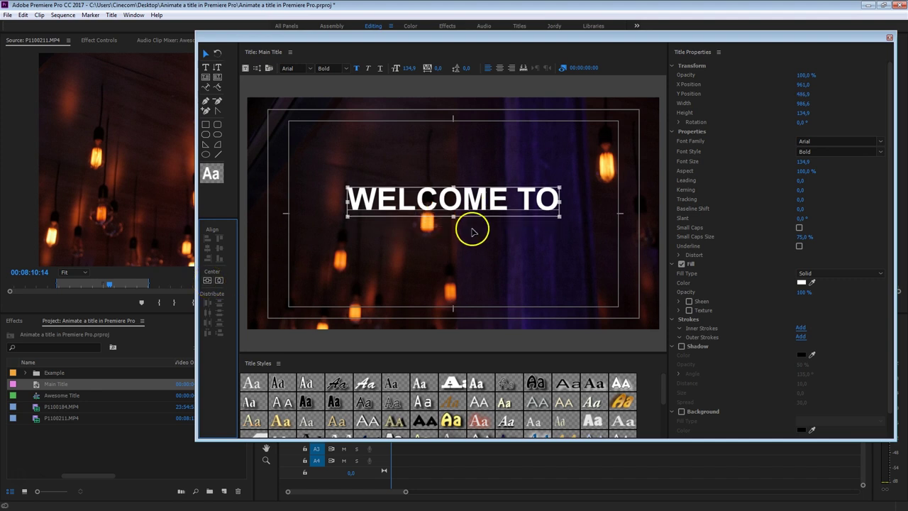
Step: Close the title editor and place Main Title on track V2 above the start of the video clip
{"action": "left_click", "coordinate": [889, 39]}
{"action": "left_click_drag", "start_coordinate": [36, 384], "coordinate": [369, 402]}
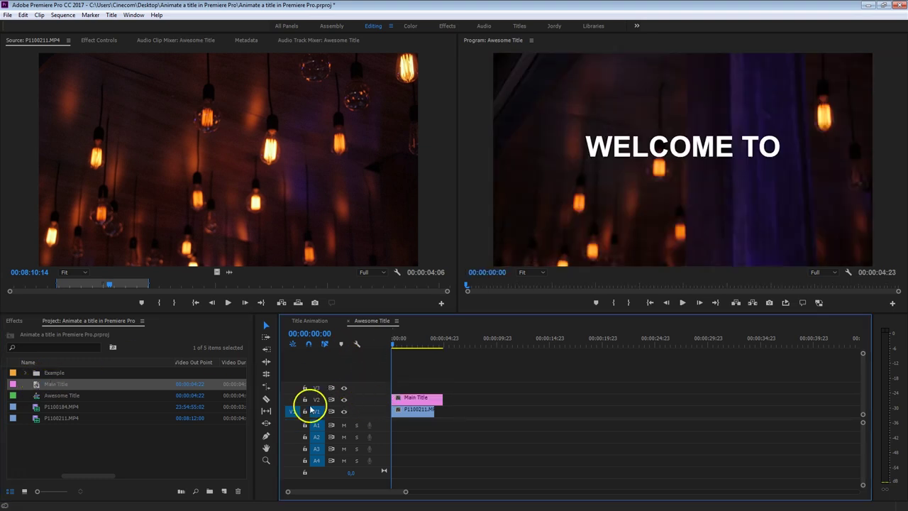
Step: Create a second title, keeping the default name and video settings
{"action": "left_click", "coordinate": [129, 439]}
{"action": "left_click", "coordinate": [225, 484]}
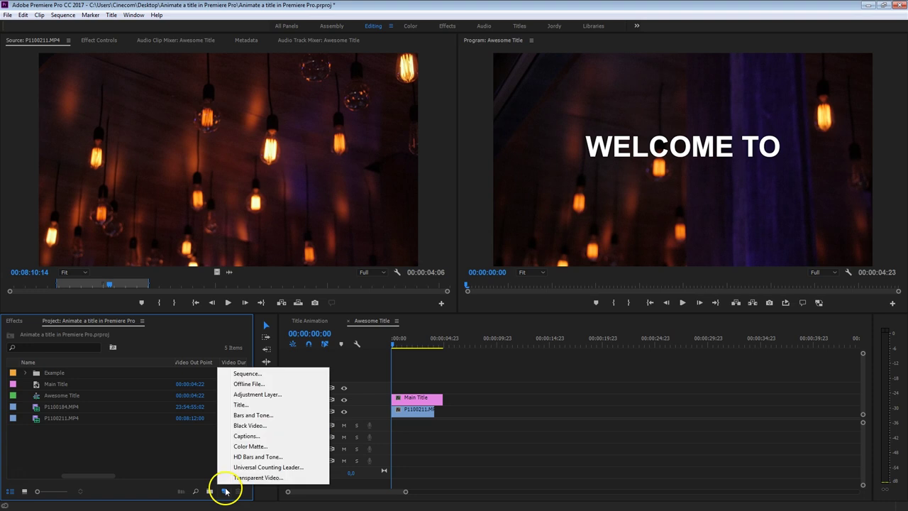
{"action": "left_click", "coordinate": [279, 407]}
{"action": "left_click", "coordinate": [469, 302]}
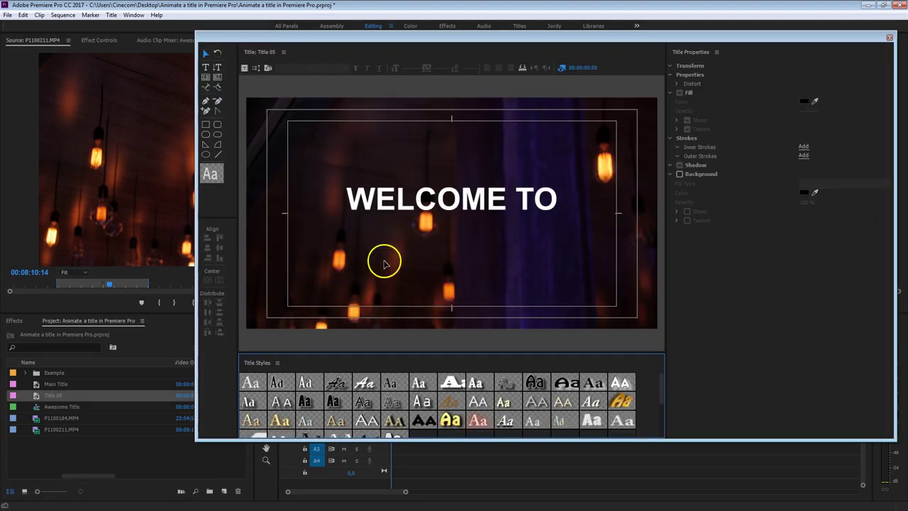
Step: Add the text "LIGHT BULBS" below "WELCOME TO" in the new title
{"action": "left_click", "coordinate": [205, 66]}
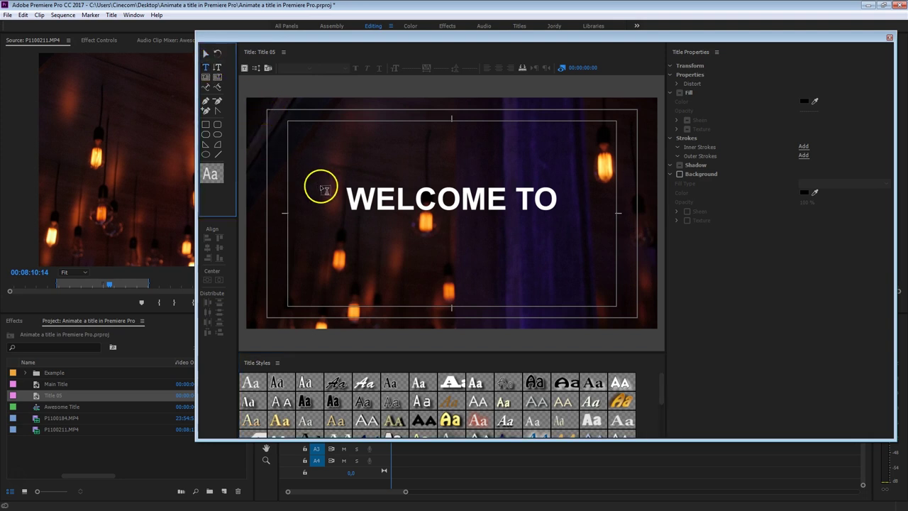
{"action": "left_click", "coordinate": [363, 244]}
{"action": "type", "text": "LIGHT BULBS"}
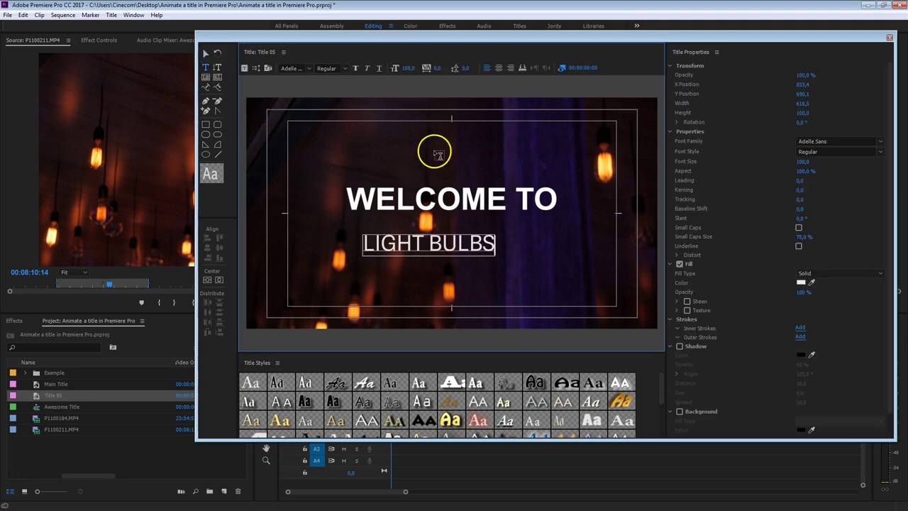
{"action": "left_click", "coordinate": [205, 53]}
Step: Set the font of the "LIGHT BULBS" text to Arial Regular
{"action": "left_click", "coordinate": [864, 143]}
{"action": "type", "text": "Arial"}
{"action": "left_click", "coordinate": [880, 151]}
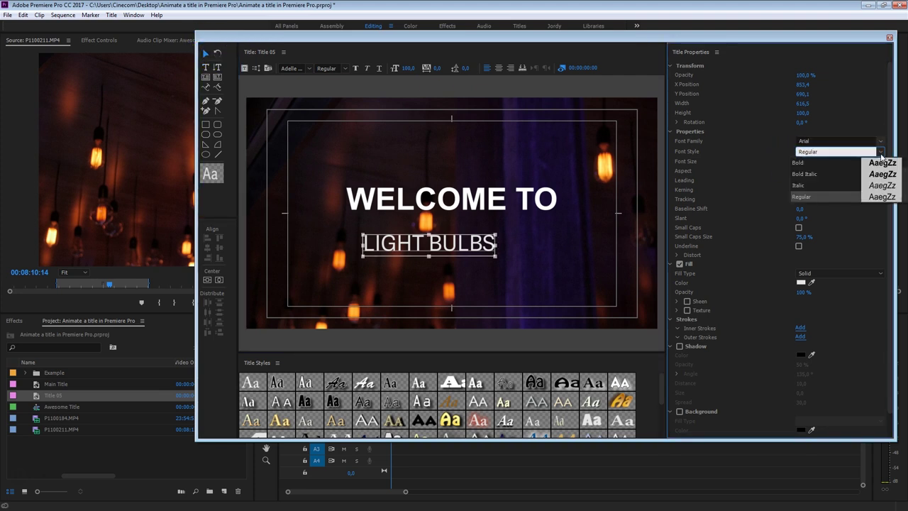
{"action": "left_click", "coordinate": [813, 196]}
Step: Move the "LIGHT BULBS" text directly beneath "WELCOME TO" and centre it horizontally in the frame
{"action": "left_click_drag", "start_coordinate": [510, 235], "coordinate": [598, 236]}
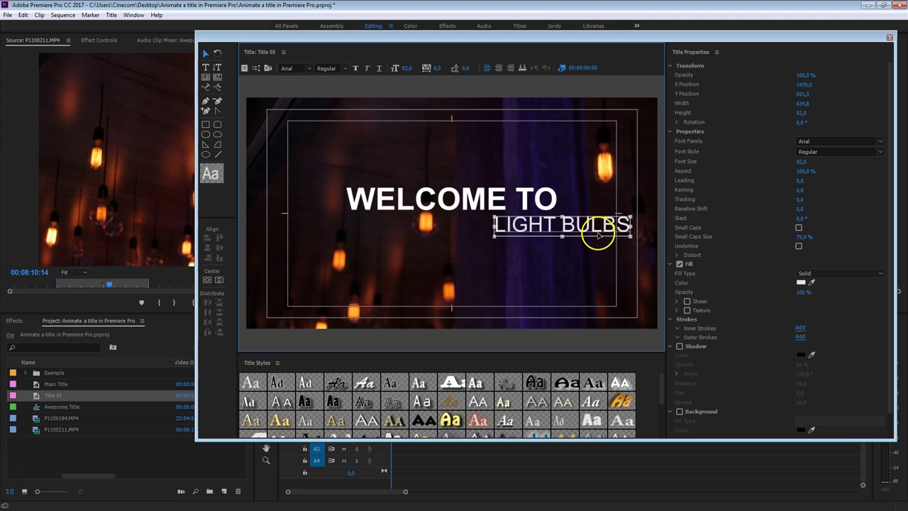
{"action": "left_click", "coordinate": [218, 279]}
{"action": "left_click", "coordinate": [505, 272]}
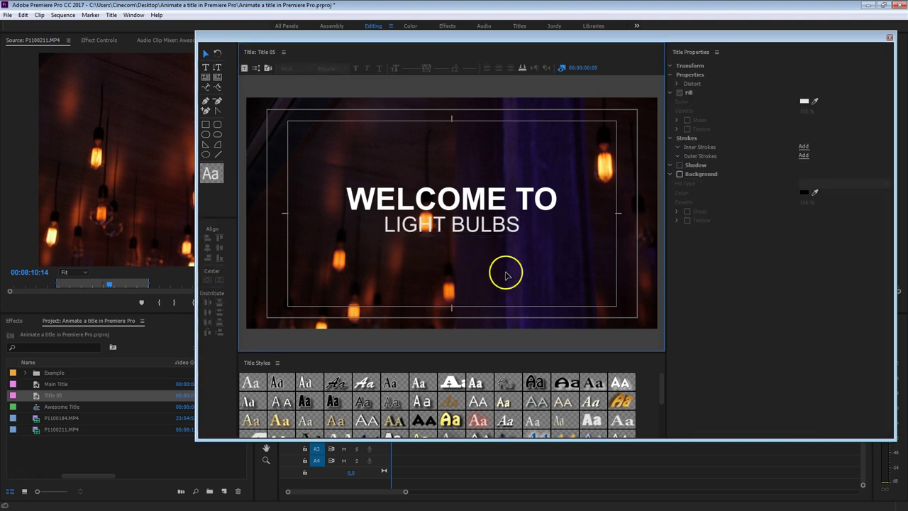
Step: Close the title editor and place Title 05 on track V3, aligned above Main Title at the sequence start
{"action": "left_click", "coordinate": [889, 39]}
{"action": "left_click_drag", "start_coordinate": [33, 397], "coordinate": [360, 403]}
{"action": "left_click", "coordinate": [443, 365]}
Step: Play the sequence to check both titles over the footage, and return the playhead to the start
{"action": "key", "text": "space"}
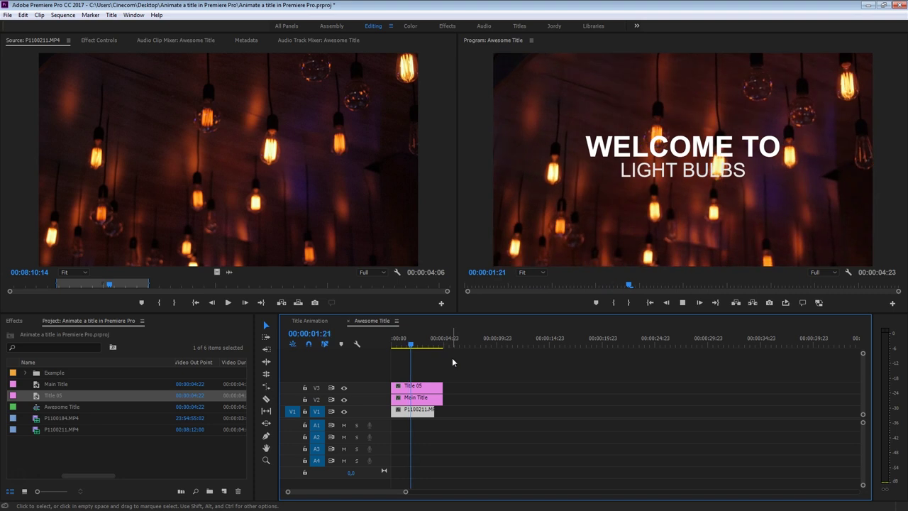
{"action": "left_click", "coordinate": [453, 351]}
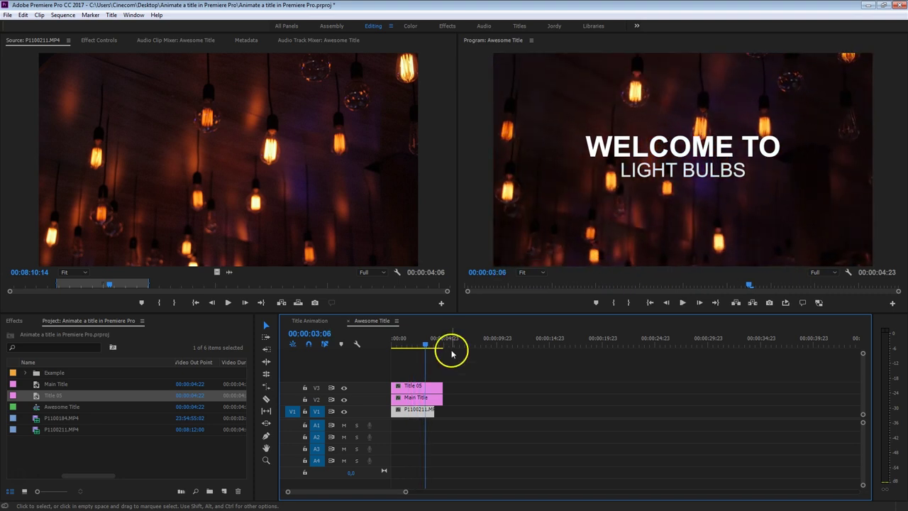
{"action": "left_click_drag", "start_coordinate": [451, 353], "coordinate": [379, 351]}
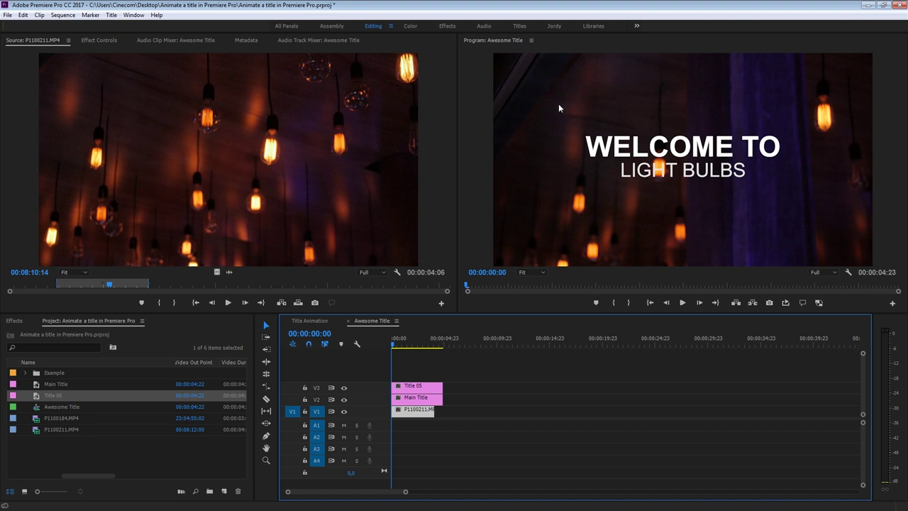
Step: Find the Crop video effect and apply it to the P1100211.MP4 clip on track V1
{"action": "left_click", "coordinate": [14, 321]}
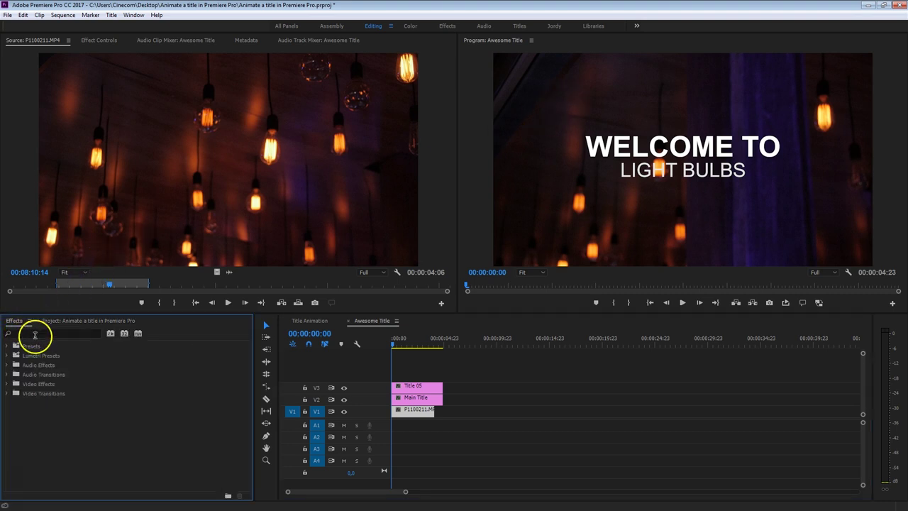
{"action": "left_click", "coordinate": [30, 332]}
{"action": "type", "text": "crop"}
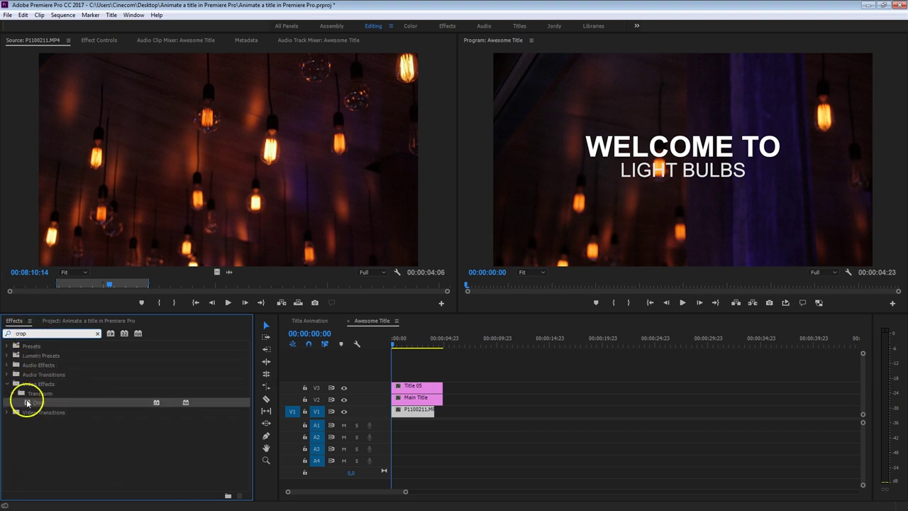
{"action": "left_click_drag", "start_coordinate": [26, 402], "coordinate": [408, 411]}
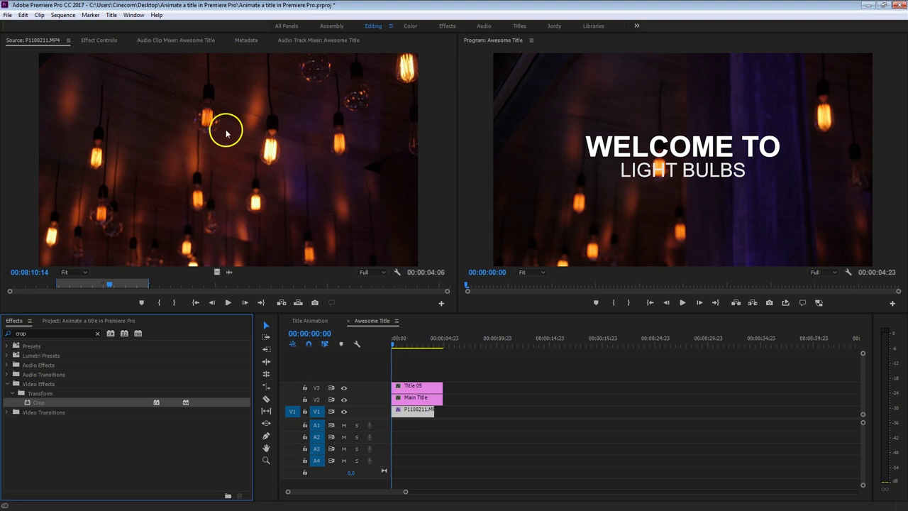
Step: Set both the Top and Bottom values of the clip's Crop effect to 50%
{"action": "left_click", "coordinate": [95, 39]}
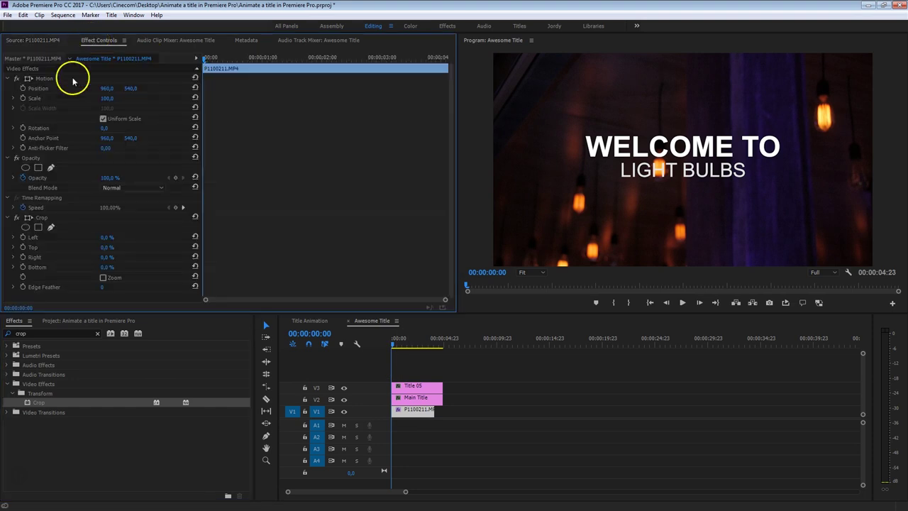
{"action": "left_click", "coordinate": [42, 217]}
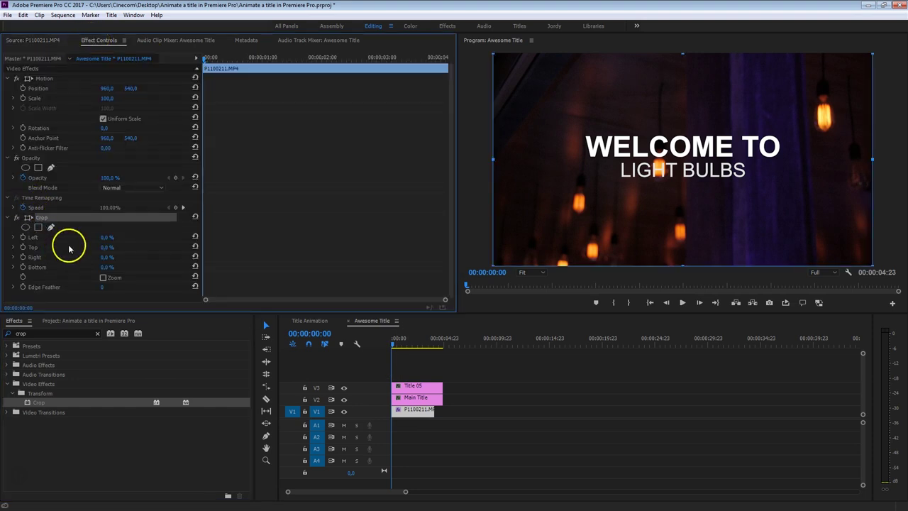
{"action": "left_click_drag", "start_coordinate": [105, 237], "coordinate": [133, 237]}
{"action": "left_click_drag", "start_coordinate": [107, 247], "coordinate": [112, 245]}
{"action": "left_click", "coordinate": [111, 247]}
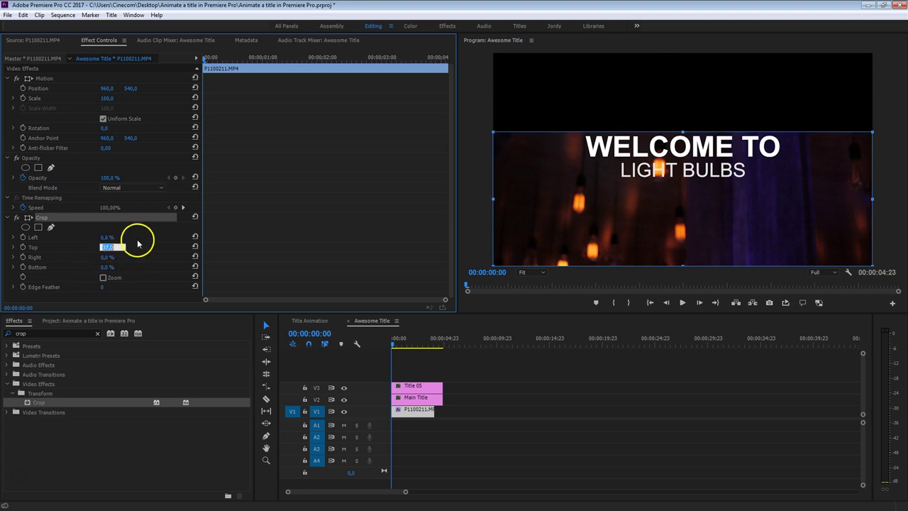
{"action": "type", "text": "50"}
{"action": "left_click", "coordinate": [287, 201]}
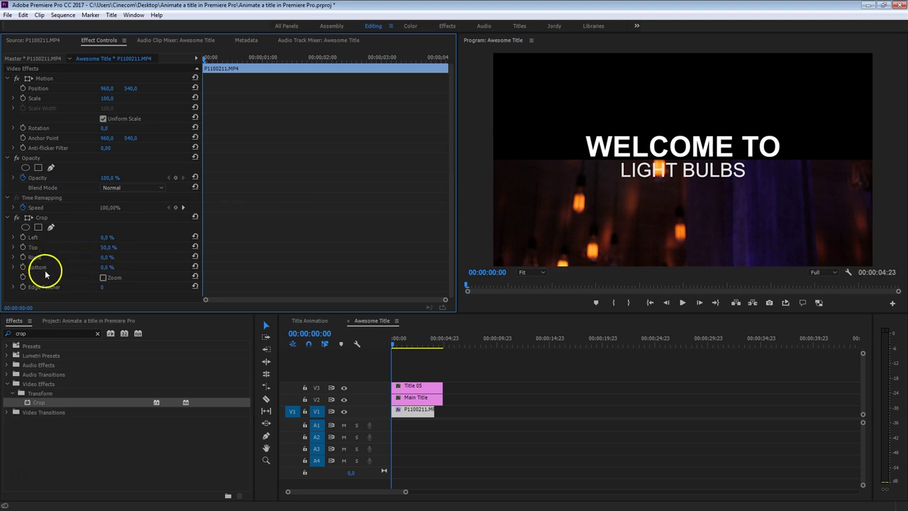
{"action": "left_click", "coordinate": [106, 267]}
{"action": "type", "text": "50"}
{"action": "left_click", "coordinate": [243, 238]}
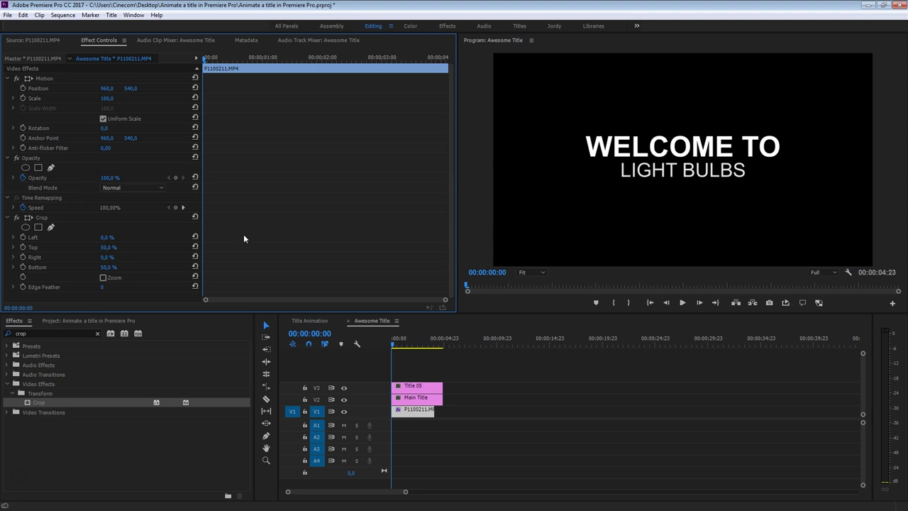
Step: Keyframe the crop's Top and Bottom at the clip's start and set both to 0% at 00:00:00:08
{"action": "left_click", "coordinate": [23, 247]}
{"action": "left_click", "coordinate": [23, 267]}
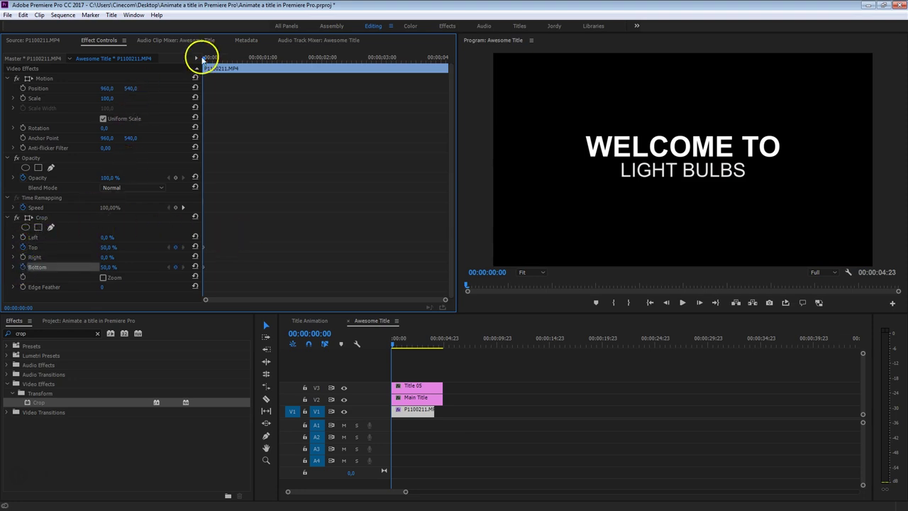
{"action": "left_click_drag", "start_coordinate": [203, 59], "coordinate": [222, 59]}
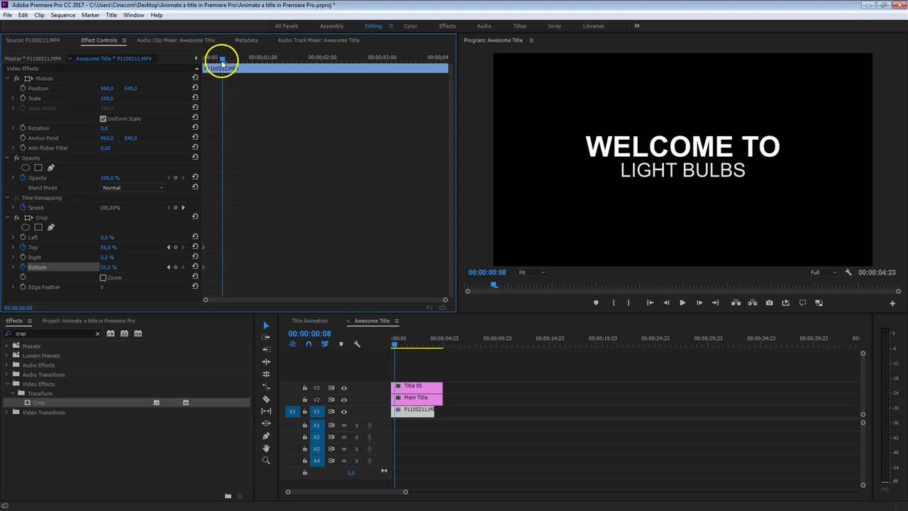
{"action": "left_click", "coordinate": [106, 247]}
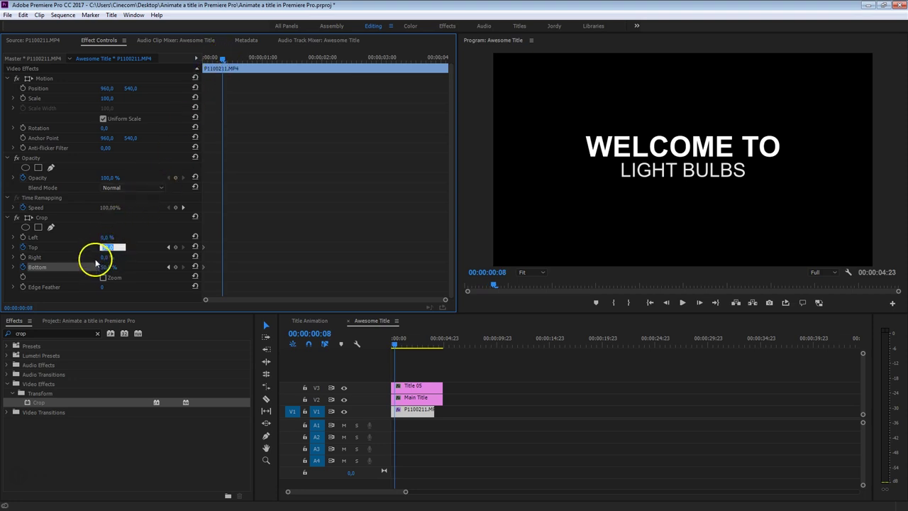
{"action": "type", "text": "0"}
{"action": "left_click", "coordinate": [107, 267]}
{"action": "type", "text": "0"}
{"action": "key", "text": "Return"}
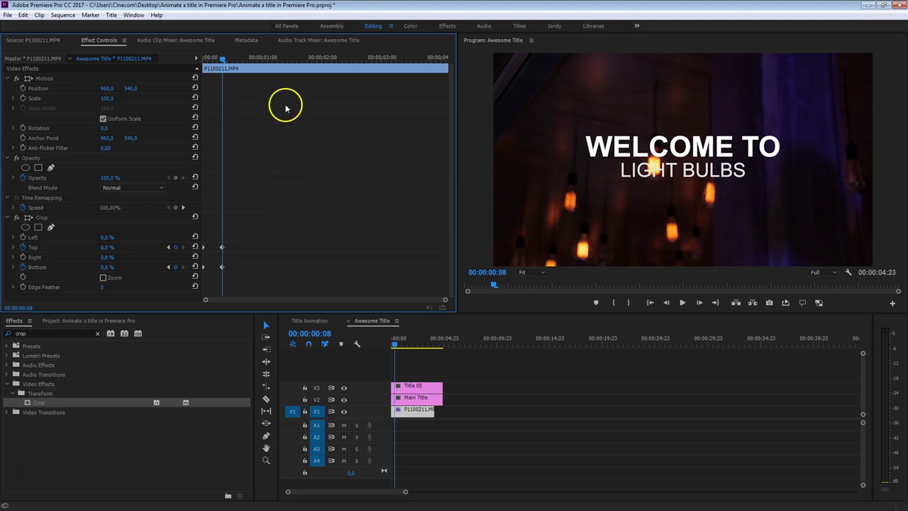
Step: Slow the crop reveal by moving the ending Top and Bottom keyframes to about 00:00:00:15
{"action": "key", "text": "Right"}
{"action": "key", "text": "Right"}
{"action": "key", "text": "Right"}
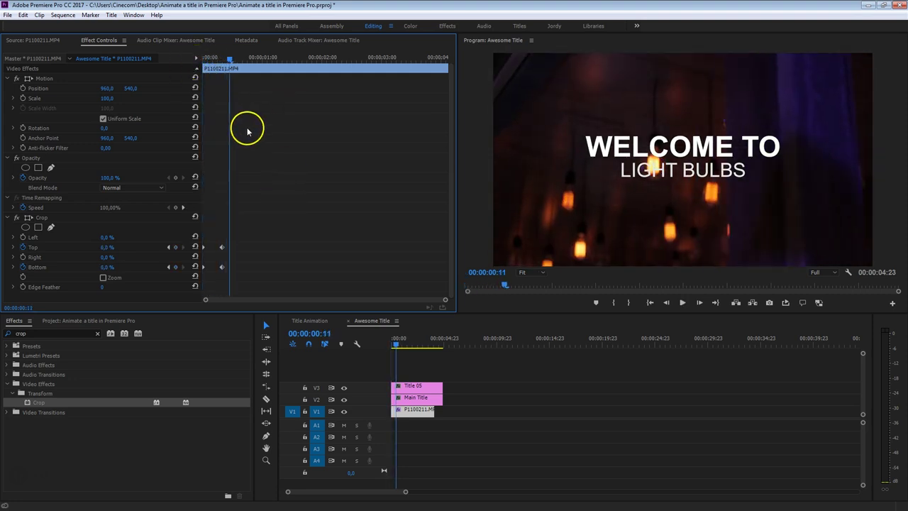
{"action": "mouse_move", "coordinate": [219, 57]}
{"action": "left_mouse_down"}
{"action": "mouse_move", "coordinate": [211, 54]}
{"action": "mouse_move", "coordinate": [225, 62]}
{"action": "left_mouse_up"}
{"action": "left_click_drag", "start_coordinate": [237, 219], "coordinate": [239, 267]}
Step: Preview the slower crop reveal and scrub back to 00:00:00:12
{"action": "key", "text": "space"}
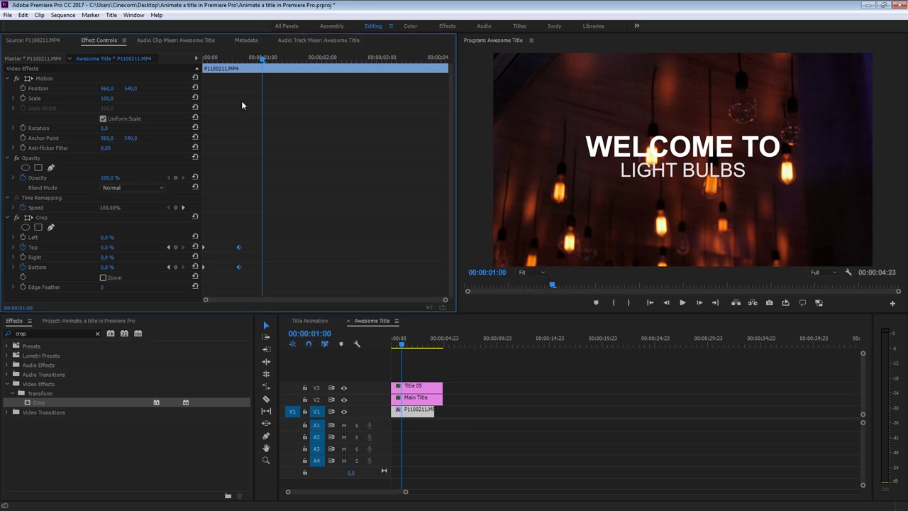
{"action": "left_click_drag", "start_coordinate": [233, 54], "coordinate": [253, 92]}
{"action": "left_click_drag", "start_coordinate": [229, 56], "coordinate": [234, 90]}
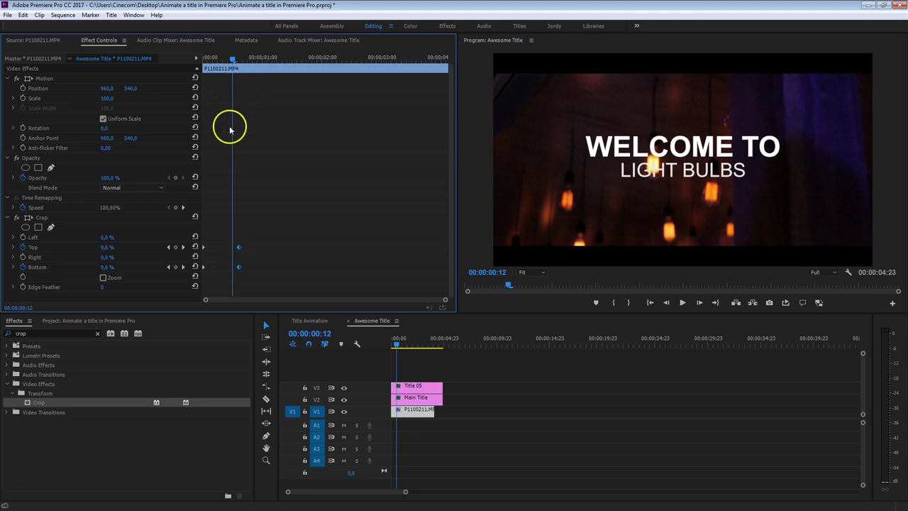
Step: Apply Ease In to the ending Top and Bottom crop keyframes
{"action": "left_click", "coordinate": [242, 249]}
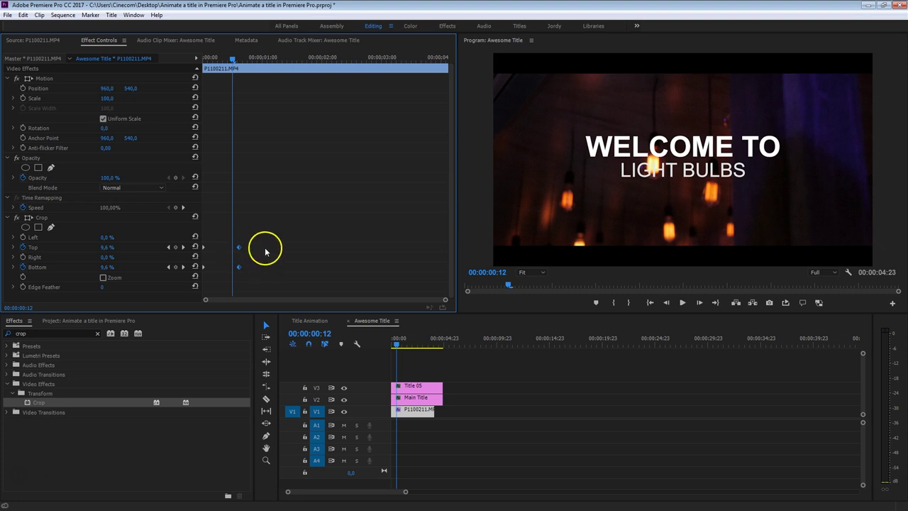
{"action": "left_click_drag", "start_coordinate": [257, 226], "coordinate": [223, 286]}
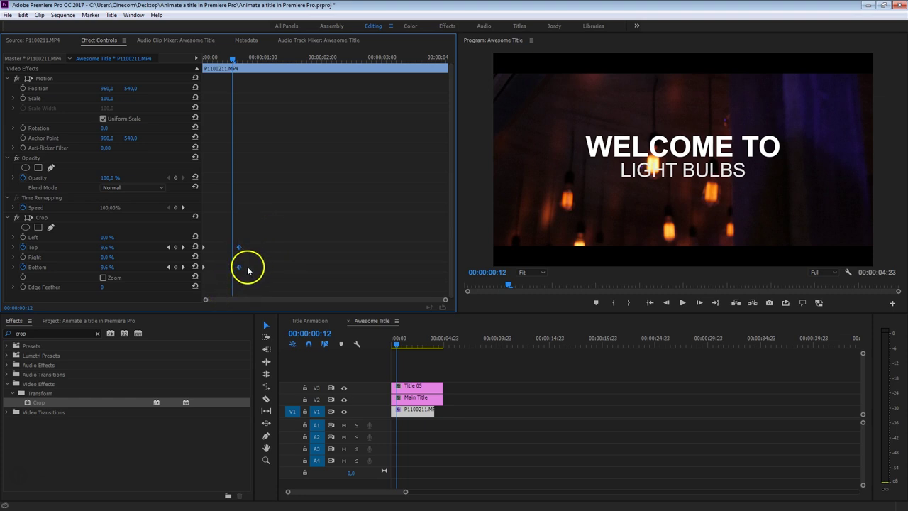
{"action": "right_click", "coordinate": [239, 268]}
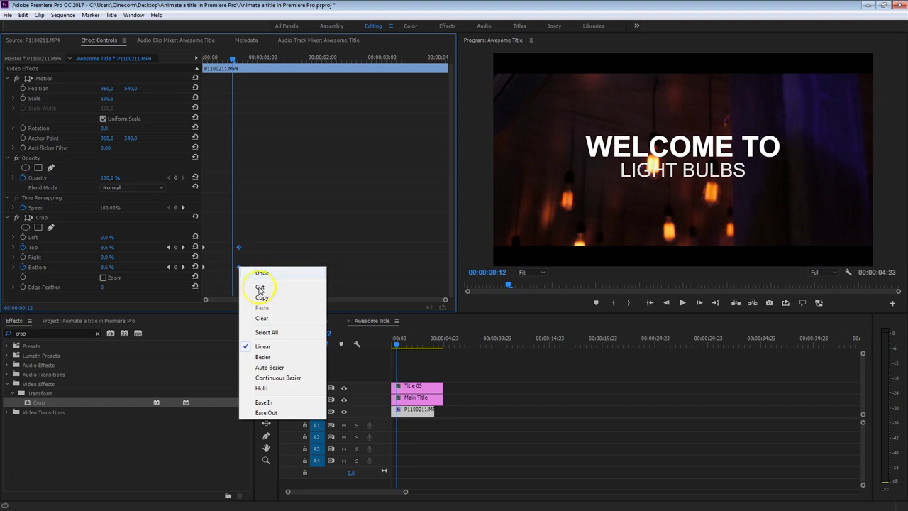
{"action": "left_click", "coordinate": [295, 403]}
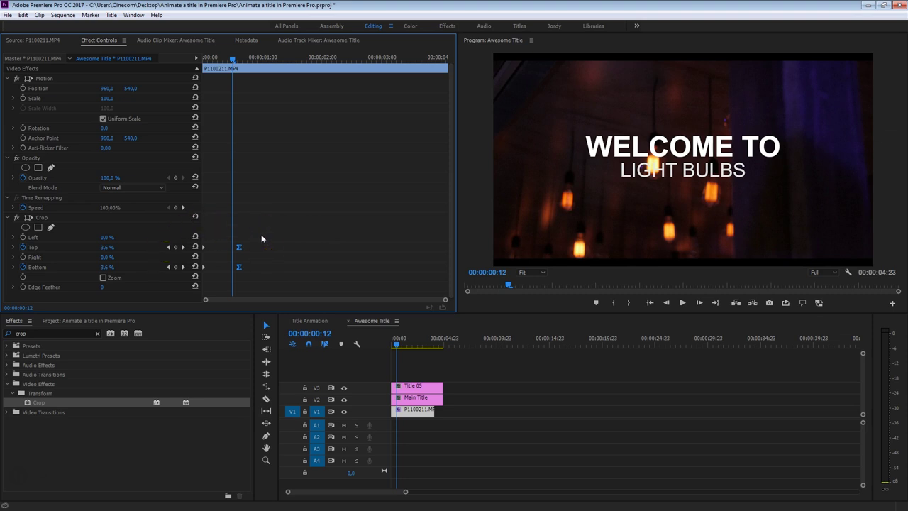
Step: Apply Ease Out to the starting Top and Bottom crop keyframes
{"action": "left_click_drag", "start_coordinate": [214, 232], "coordinate": [181, 281]}
{"action": "right_click", "coordinate": [205, 268]}
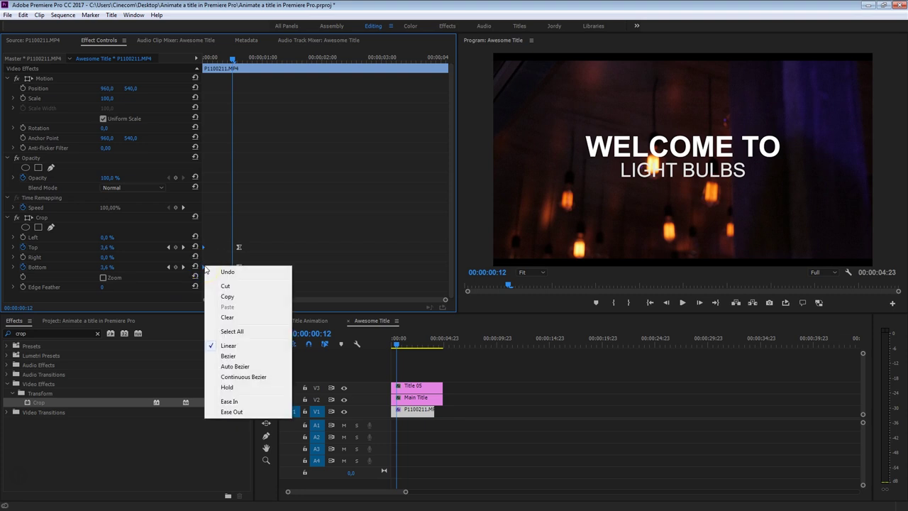
{"action": "left_click", "coordinate": [244, 411]}
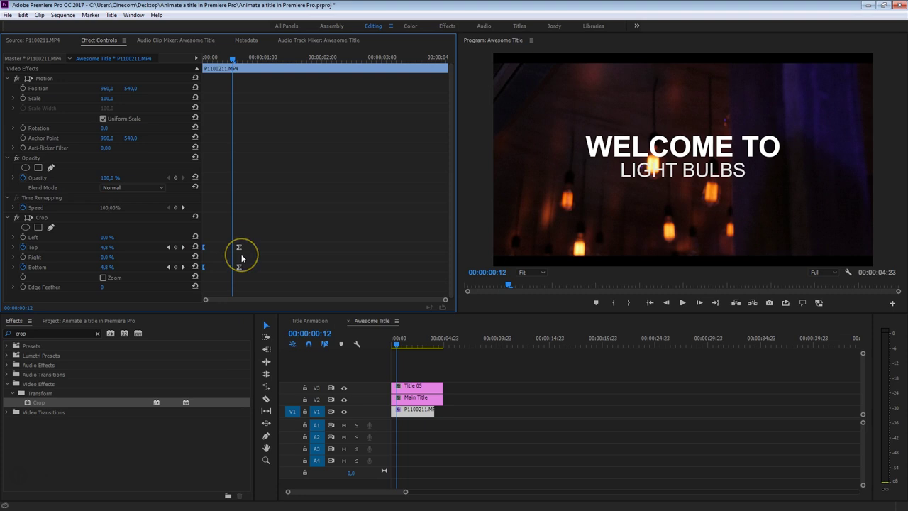
Step: Play the eased crop reveal from the start of the sequence twice, stopping at 00:00:00:16
{"action": "key", "text": "Home"}
{"action": "left_click_drag", "start_coordinate": [229, 59], "coordinate": [192, 59]}
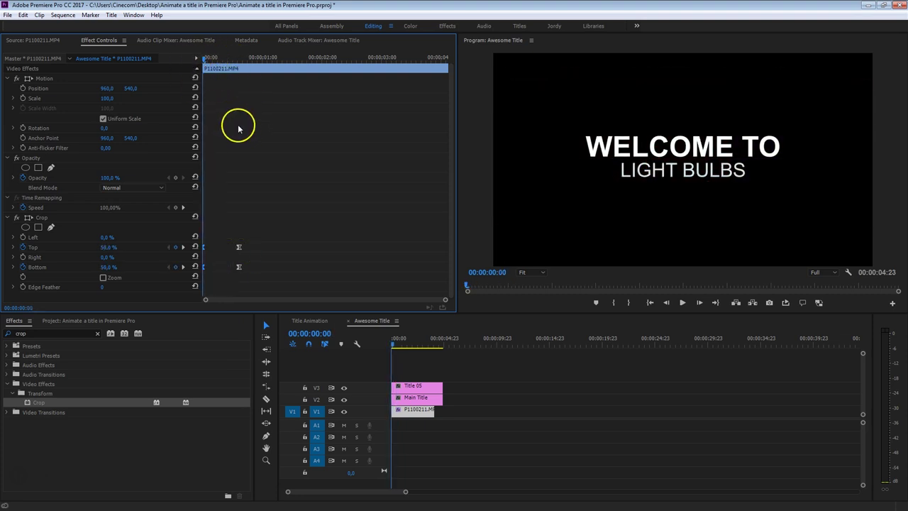
{"action": "key", "text": "space"}
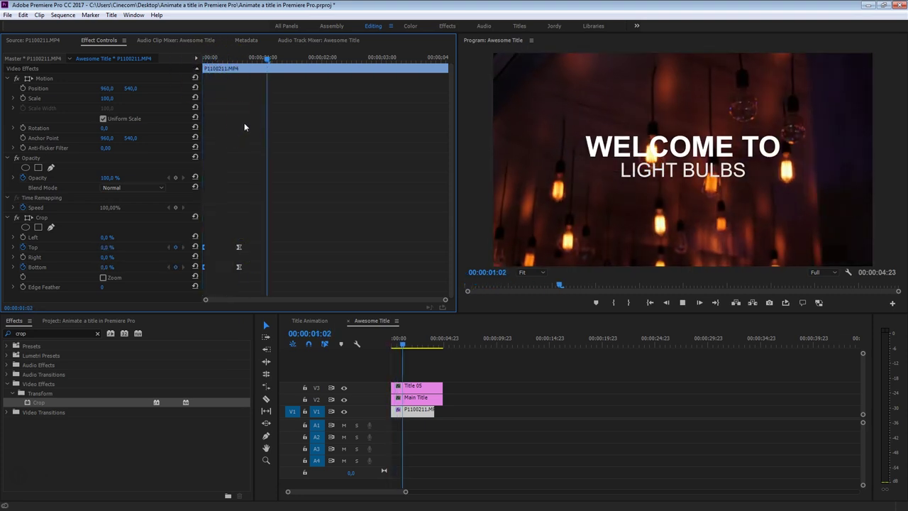
{"action": "key", "text": "Home"}
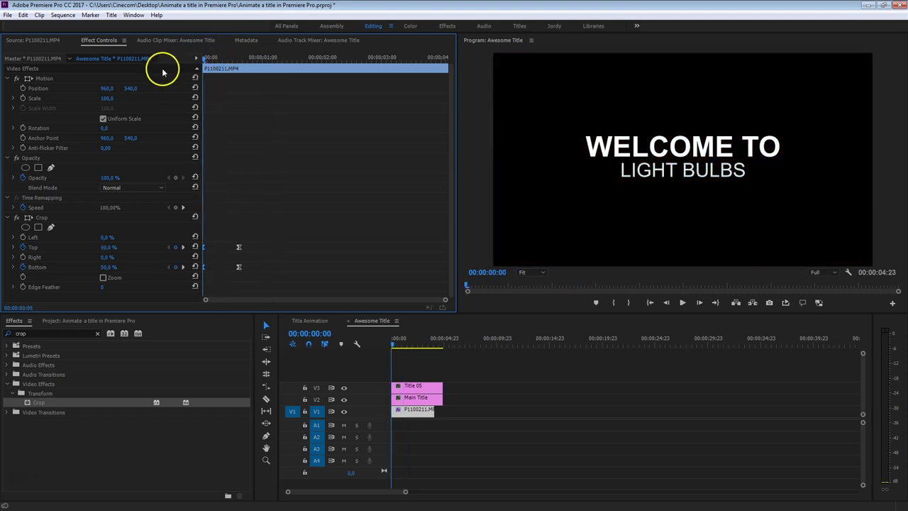
{"action": "key", "text": "space"}
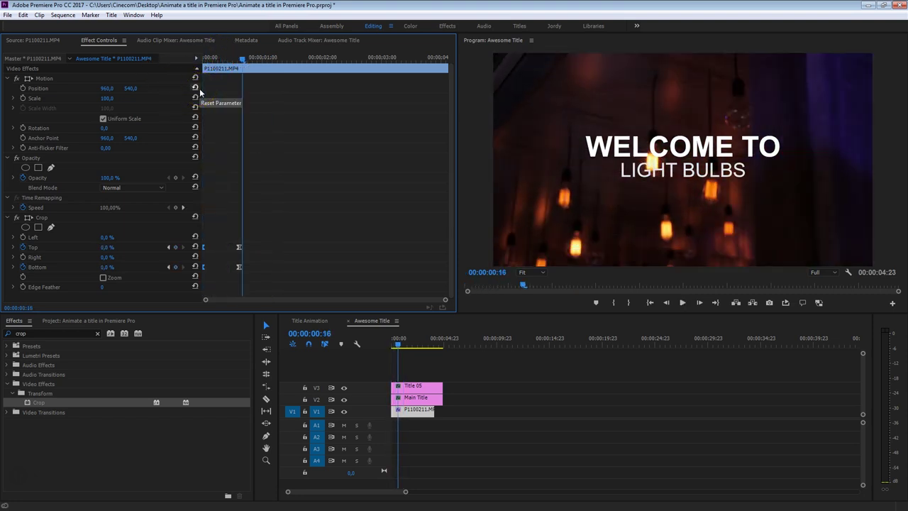
{"action": "left_click", "coordinate": [257, 177]}
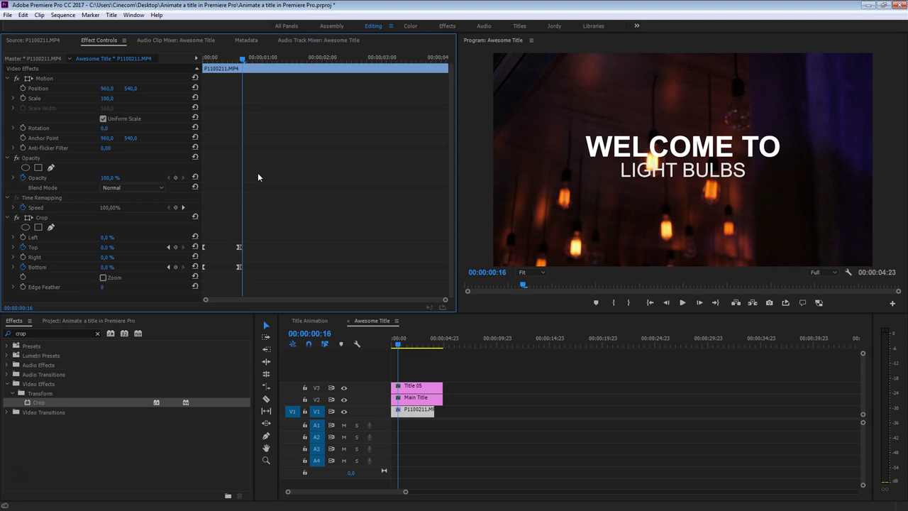
Step: Show safe margins in the program preview and enable Position keyframing for Main Title at 00:00:00:16
{"action": "left_click", "coordinate": [416, 397]}
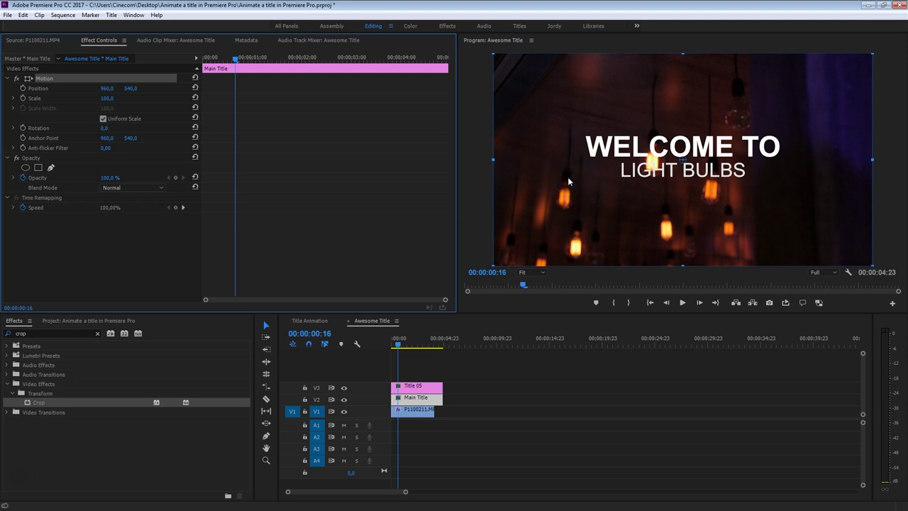
{"action": "left_click", "coordinate": [848, 273]}
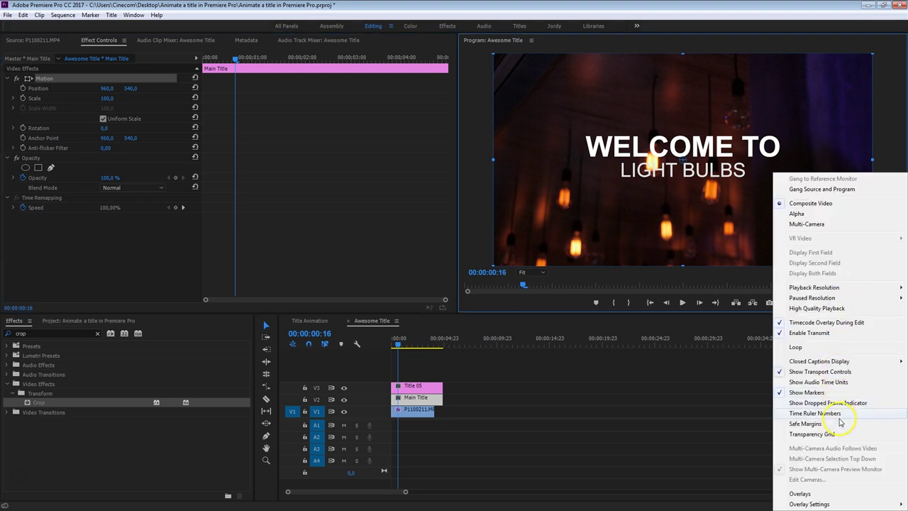
{"action": "left_click", "coordinate": [806, 424]}
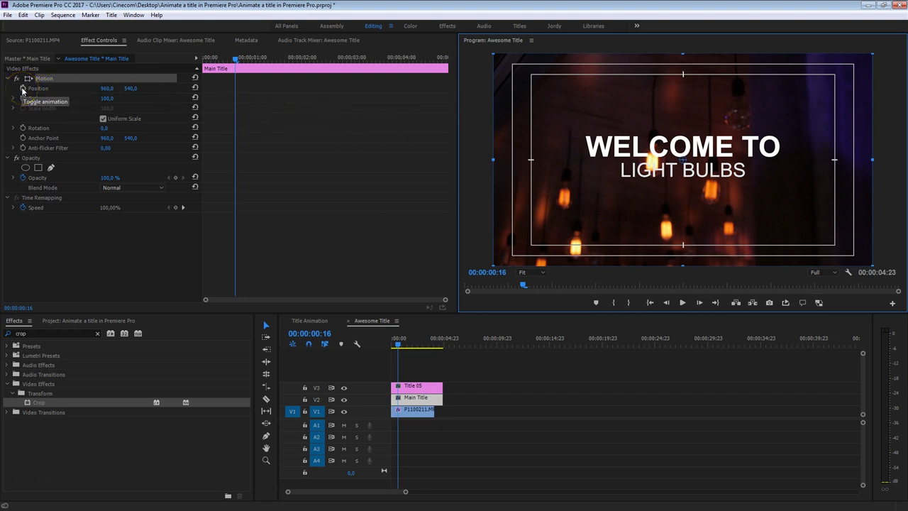
{"action": "left_click", "coordinate": [22, 89]}
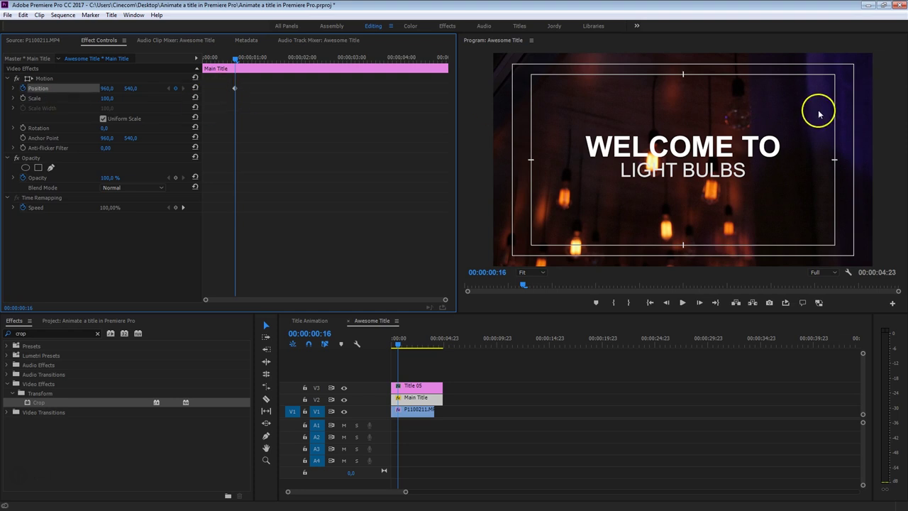
Step: Set Main Title's vertical Position to 698 at 00:00:00:06 to create its starting keyframe
{"action": "left_click", "coordinate": [222, 58]}
{"action": "left_click_drag", "start_coordinate": [223, 59], "coordinate": [214, 60]}
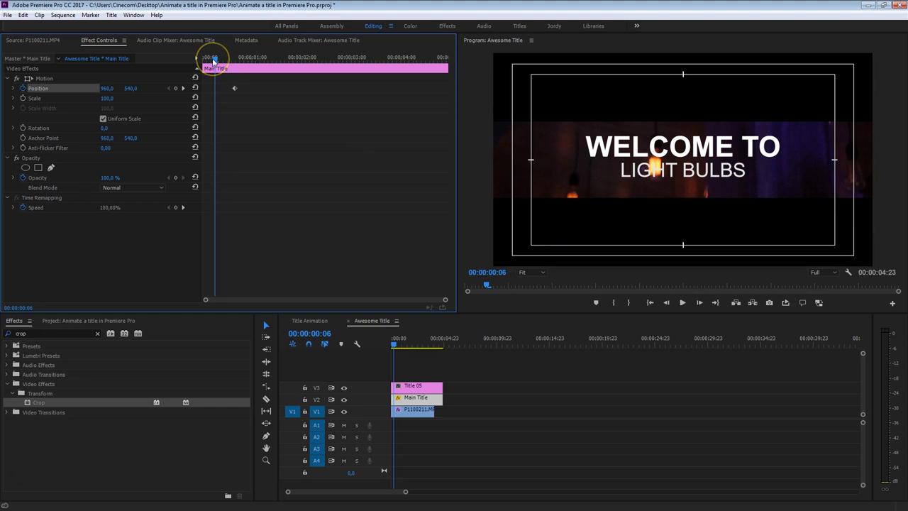
{"action": "left_click", "coordinate": [150, 75]}
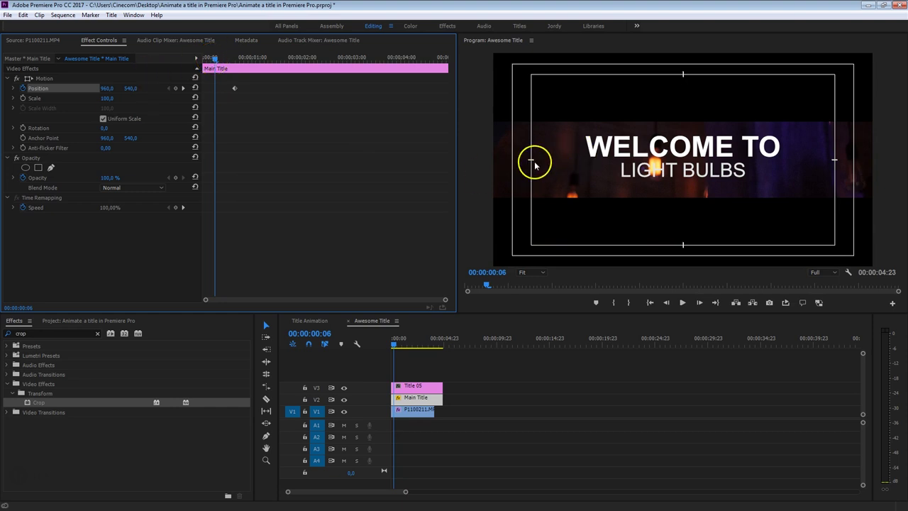
{"action": "left_click_drag", "start_coordinate": [130, 90], "coordinate": [206, 79]}
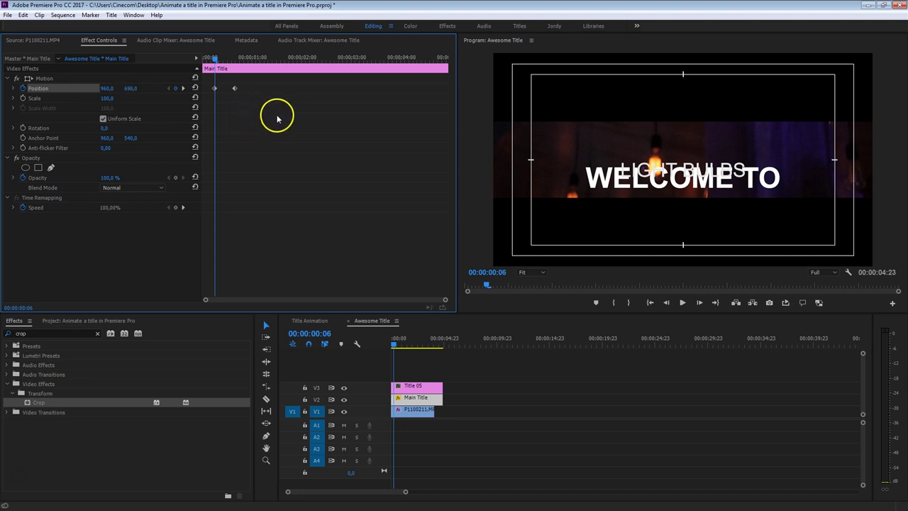
Step: Apply Ease Out to Main Title's starting Position keyframe and Ease In to its ending one, and play the result
{"action": "right_click", "coordinate": [212, 92]}
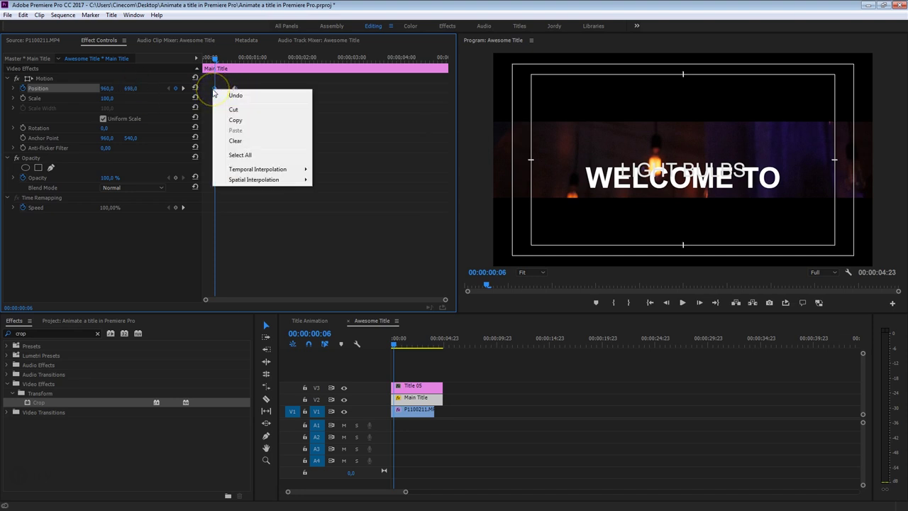
{"action": "mouse_move", "coordinate": [284, 174]}
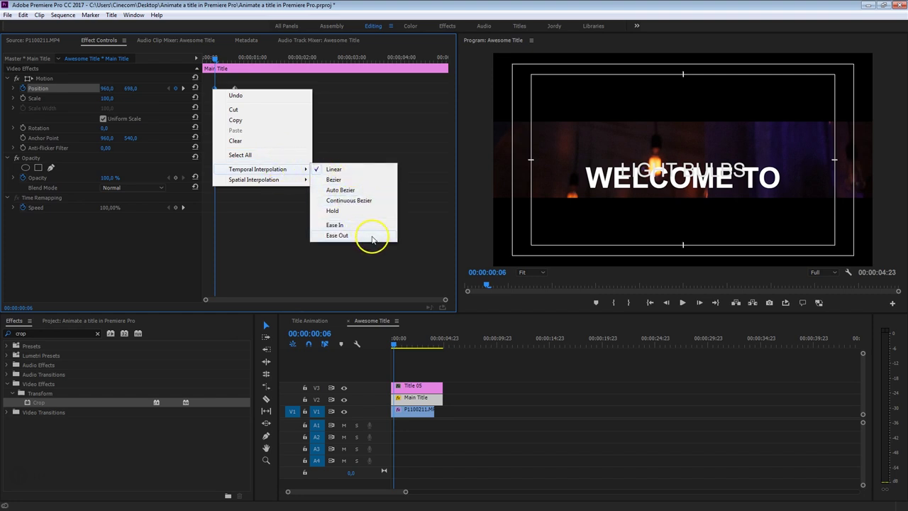
{"action": "left_click", "coordinate": [337, 236]}
{"action": "right_click", "coordinate": [235, 90]}
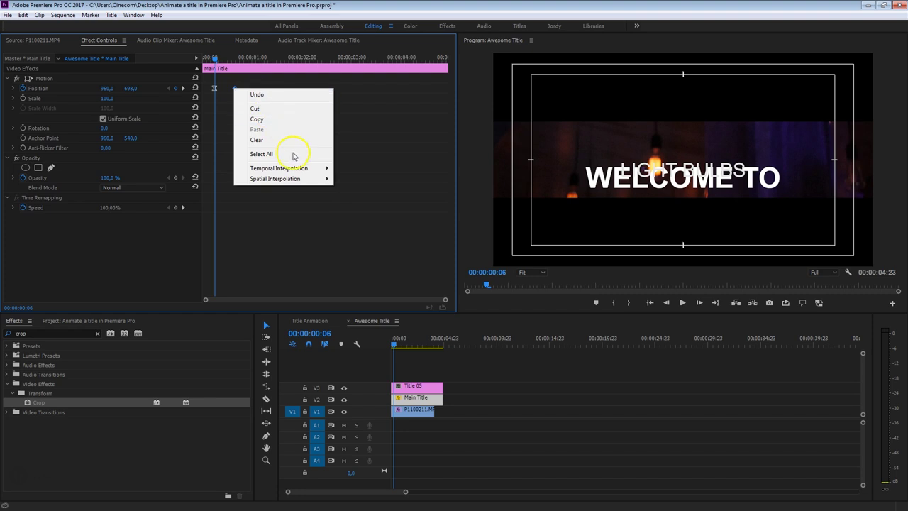
{"action": "mouse_move", "coordinate": [305, 170]}
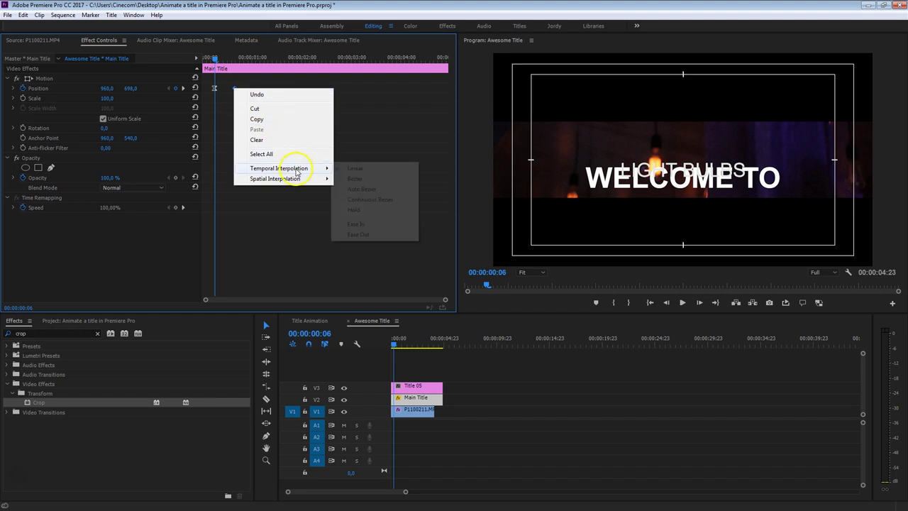
{"action": "left_click", "coordinate": [394, 225]}
{"action": "key", "text": "space"}
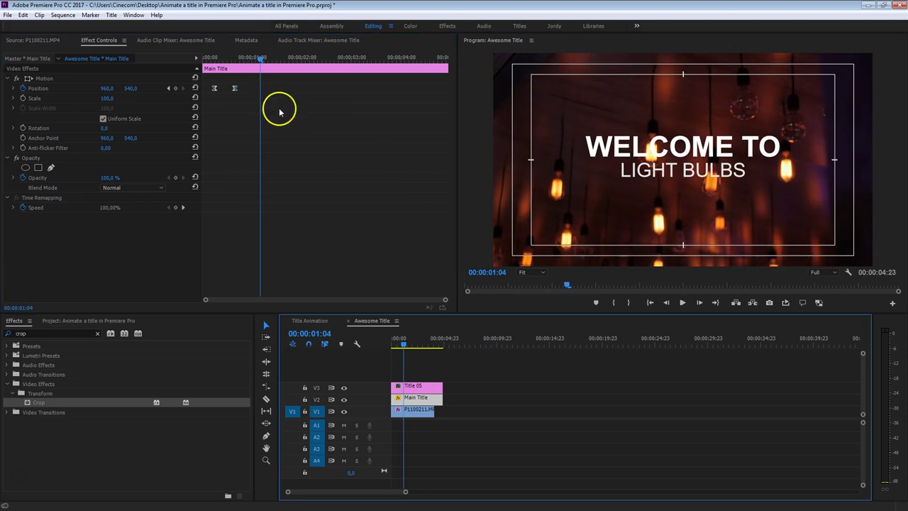
Step: Keyframe Title 05's Position, keeping 540 vertically at 00:00:00:17 and setting 425 at 00:00:00:07
{"action": "left_click", "coordinate": [412, 388]}
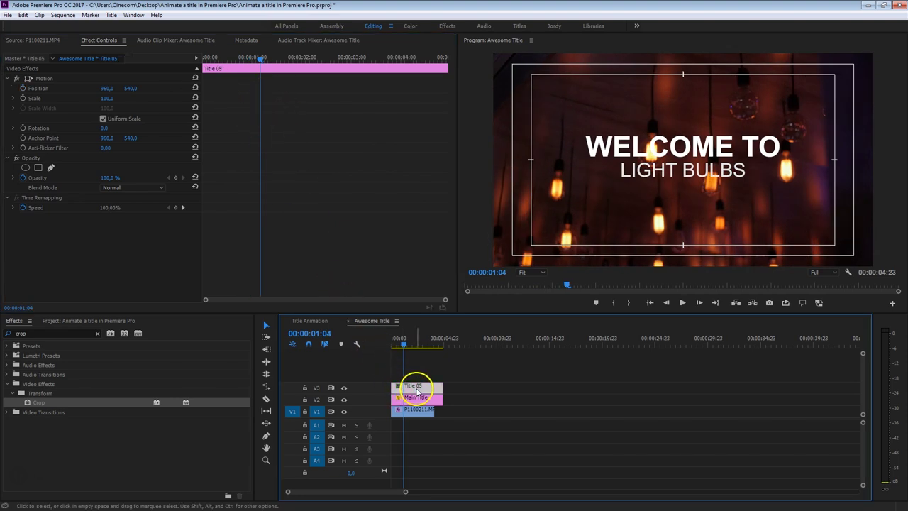
{"action": "left_click_drag", "start_coordinate": [241, 58], "coordinate": [219, 59]}
{"action": "left_click", "coordinate": [23, 88]}
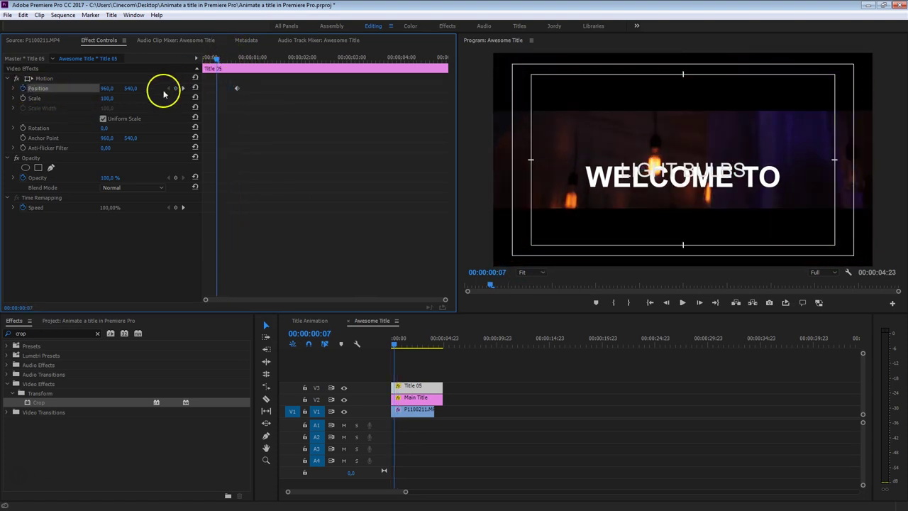
{"action": "left_click_drag", "start_coordinate": [132, 88], "coordinate": [71, 106]}
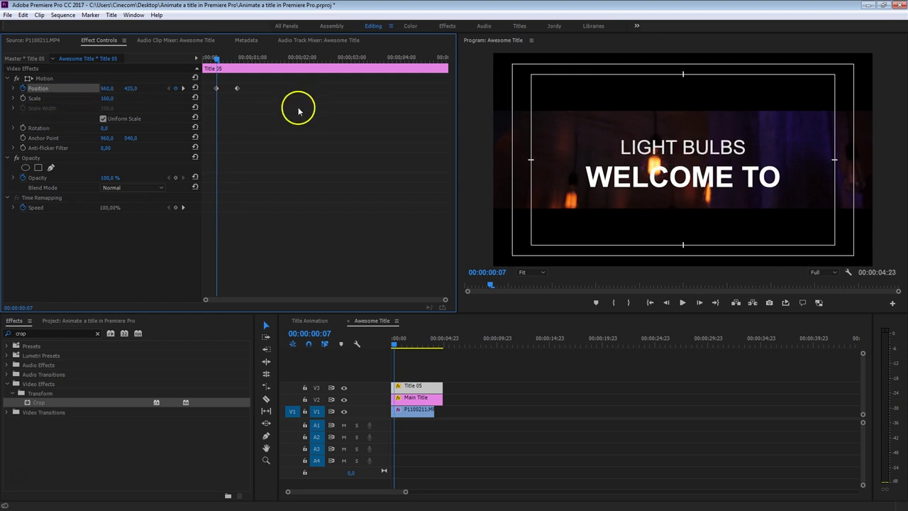
Step: Apply Ease Out to Title 05's starting Position keyframe and Ease In to its ending Position keyframe
{"action": "right_click", "coordinate": [216, 90]}
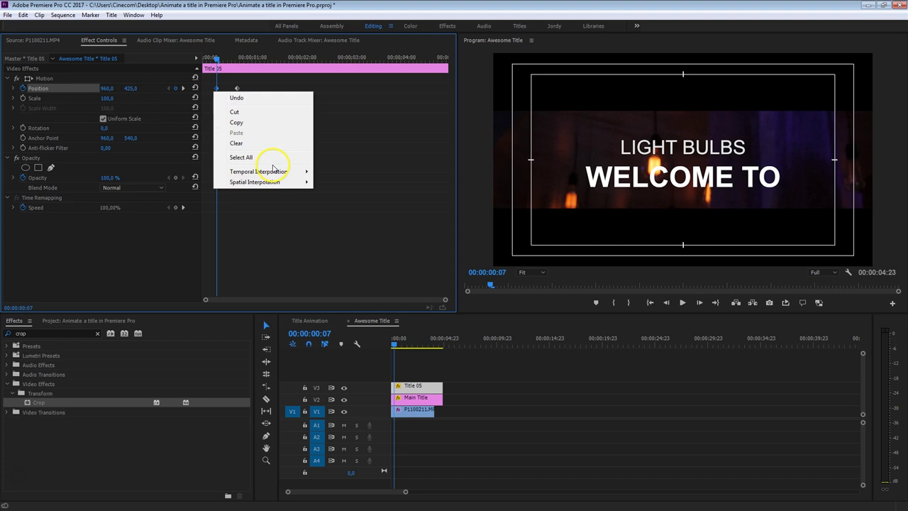
{"action": "mouse_move", "coordinate": [272, 171]}
{"action": "left_click", "coordinate": [339, 241]}
{"action": "right_click", "coordinate": [239, 88]}
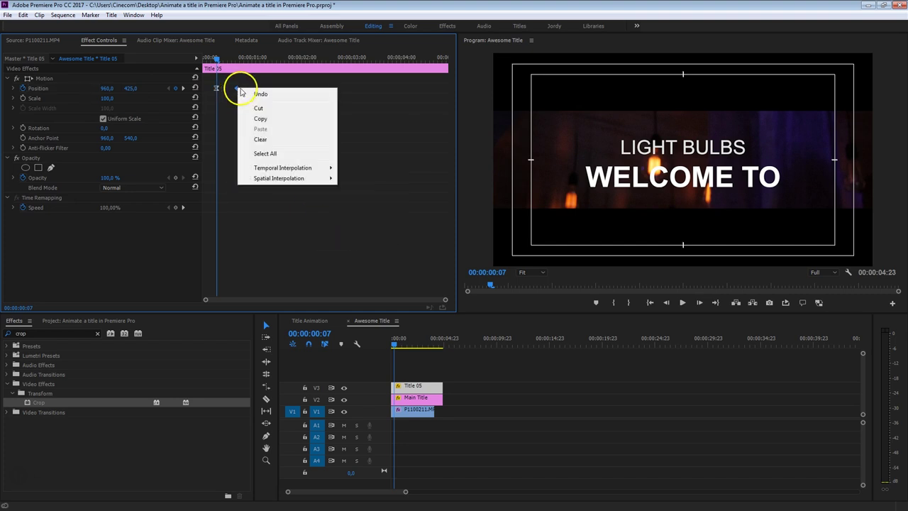
{"action": "left_click", "coordinate": [385, 226]}
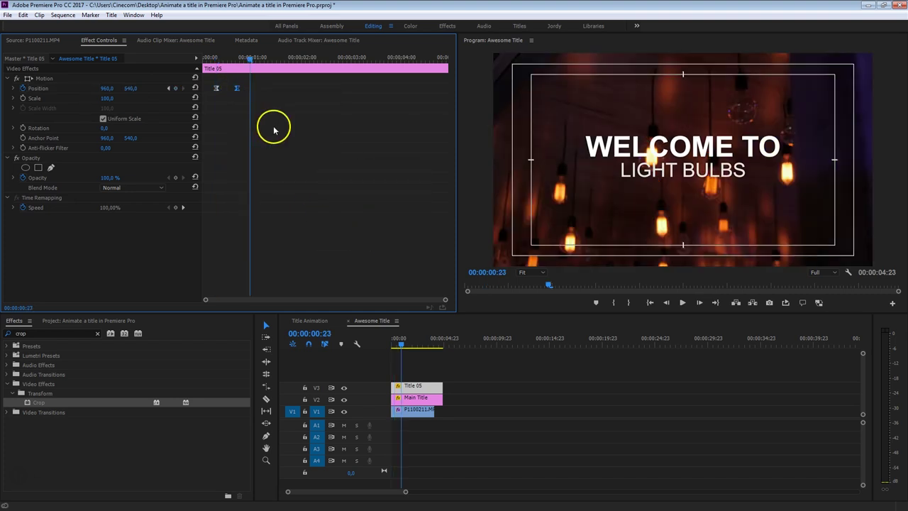
Step: Open the Title Animation sequence and view its partly revealed title at 00:00:00:13
{"action": "left_click", "coordinate": [317, 322]}
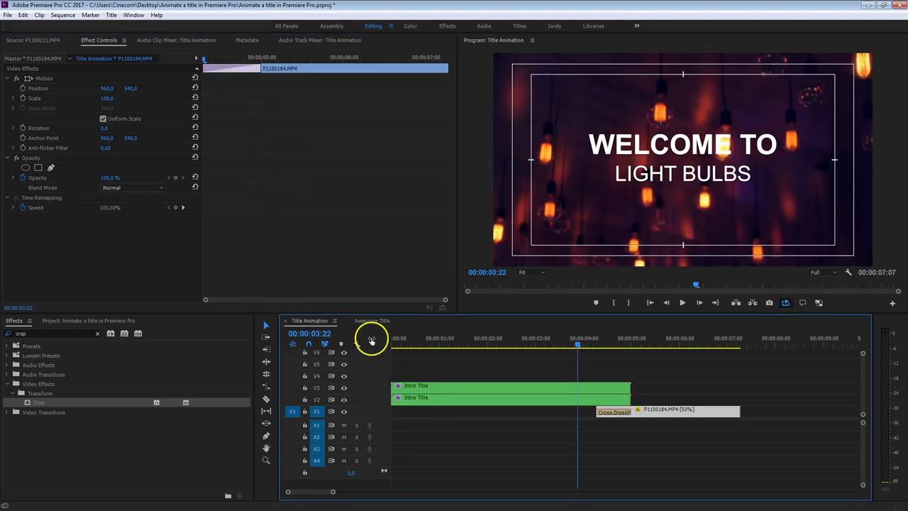
{"action": "left_click", "coordinate": [411, 347]}
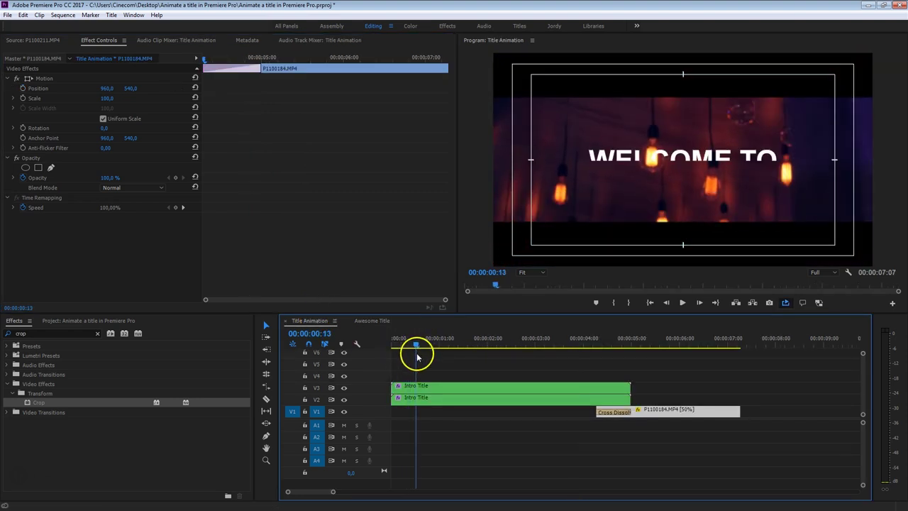
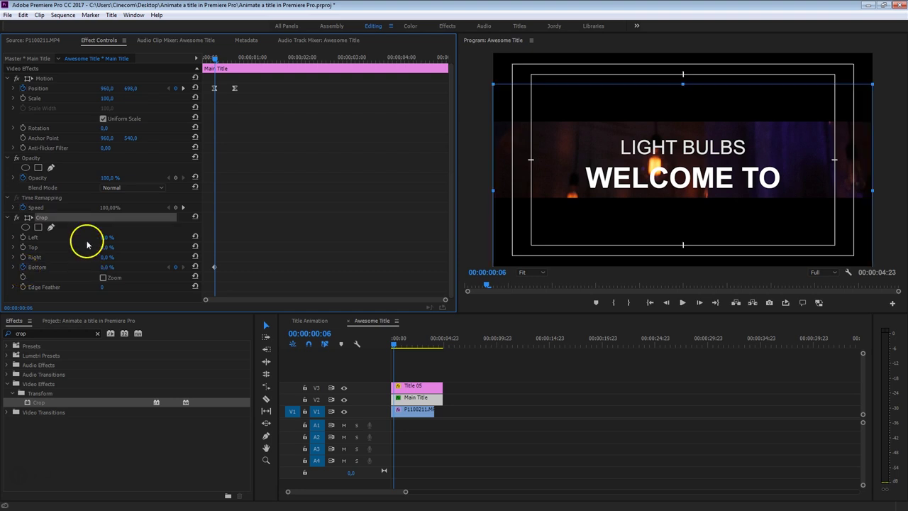
Step: Keyframe Main Title's Bottom crop along the frame's horizontal centre line, about 65% at 00:00:00:06 and 49.9% at 00:00:00:16
{"action": "left_click_drag", "start_coordinate": [105, 267], "coordinate": [244, 238]}
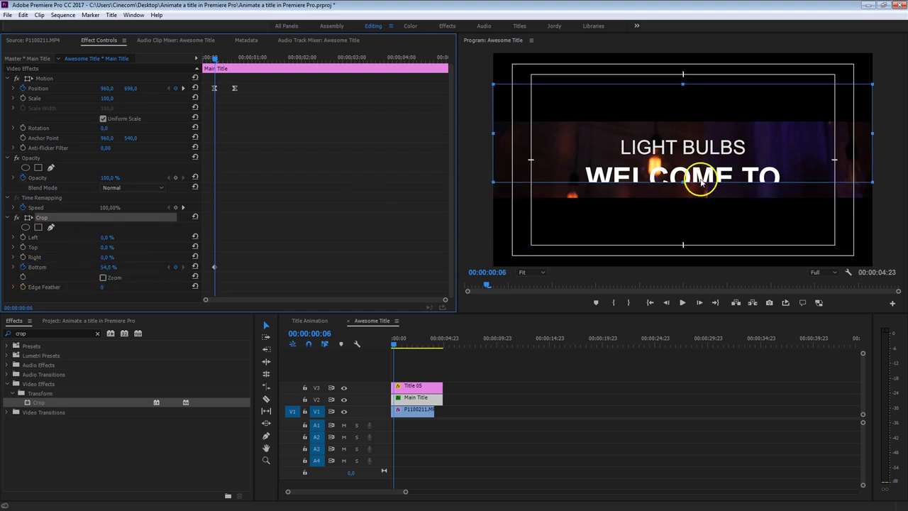
{"action": "mouse_move", "coordinate": [683, 180]}
{"action": "left_mouse_down"}
{"action": "mouse_move", "coordinate": [685, 195]}
{"action": "mouse_move", "coordinate": [685, 186]}
{"action": "left_mouse_up"}
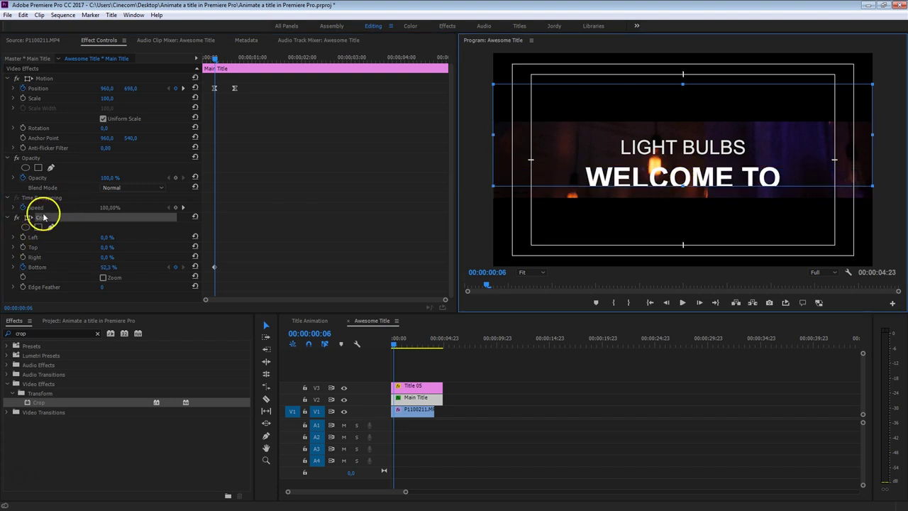
{"action": "left_click", "coordinate": [226, 227]}
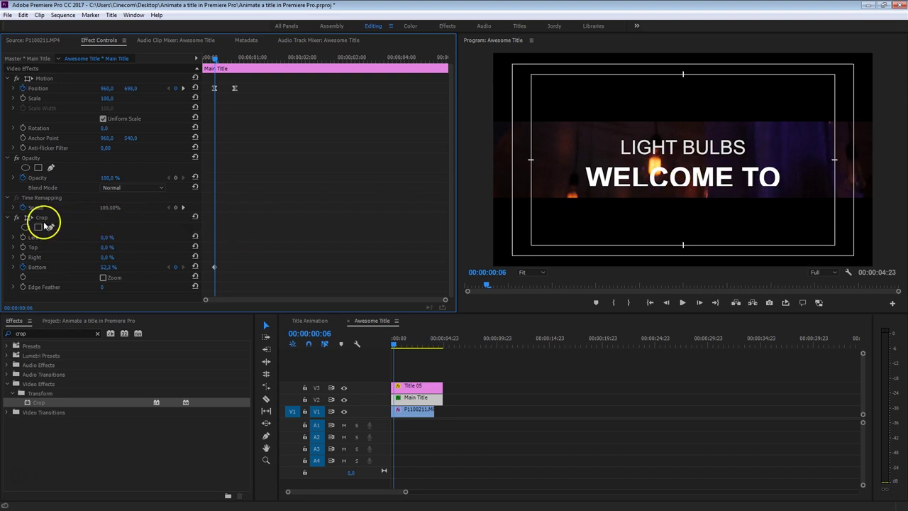
{"action": "left_click", "coordinate": [42, 219]}
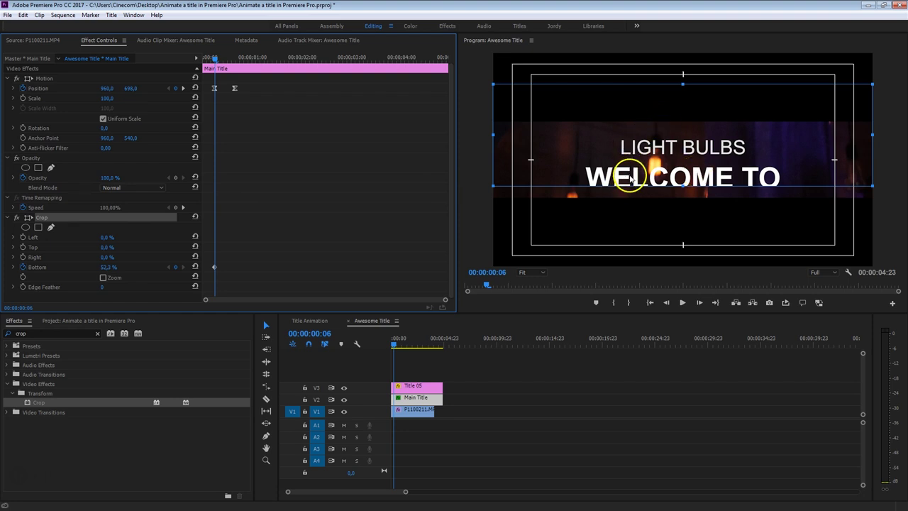
{"action": "left_click_drag", "start_coordinate": [682, 186], "coordinate": [677, 160]}
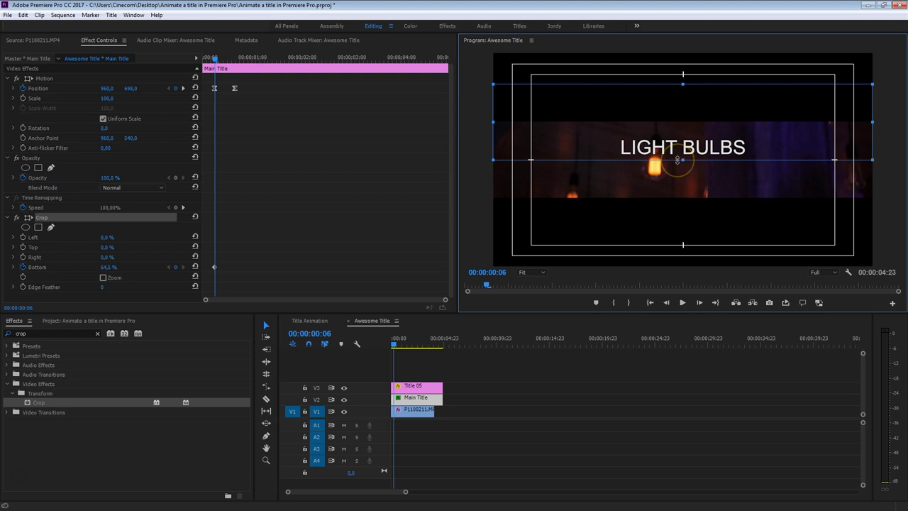
{"action": "left_click_drag", "start_coordinate": [222, 57], "coordinate": [235, 56]}
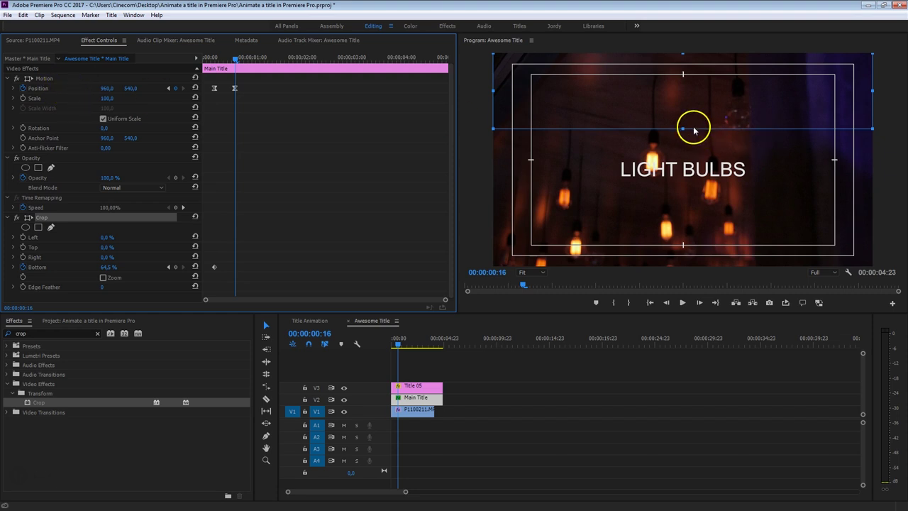
{"action": "left_click_drag", "start_coordinate": [683, 128], "coordinate": [683, 160]}
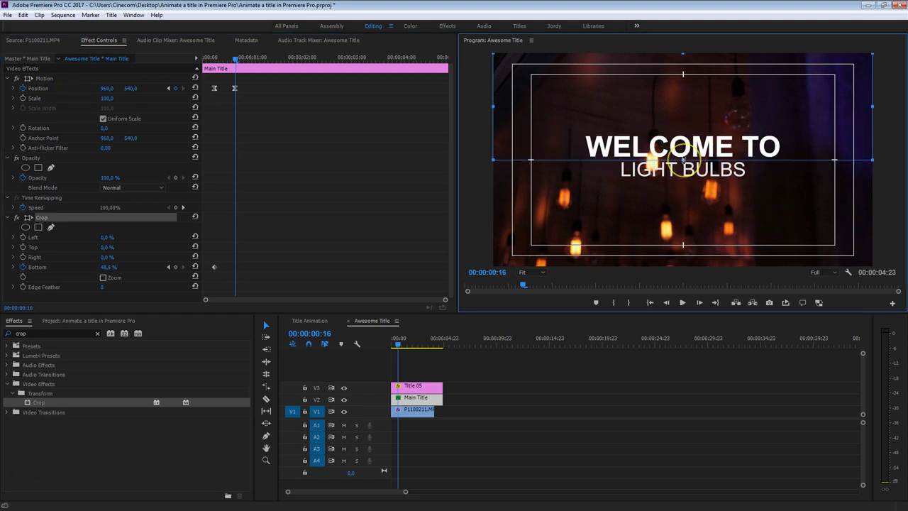
Step: Apply Ease In to Main Title's ending Bottom crop keyframe and Ease Out to its starting one, and scrub through the motion
{"action": "right_click", "coordinate": [234, 267]}
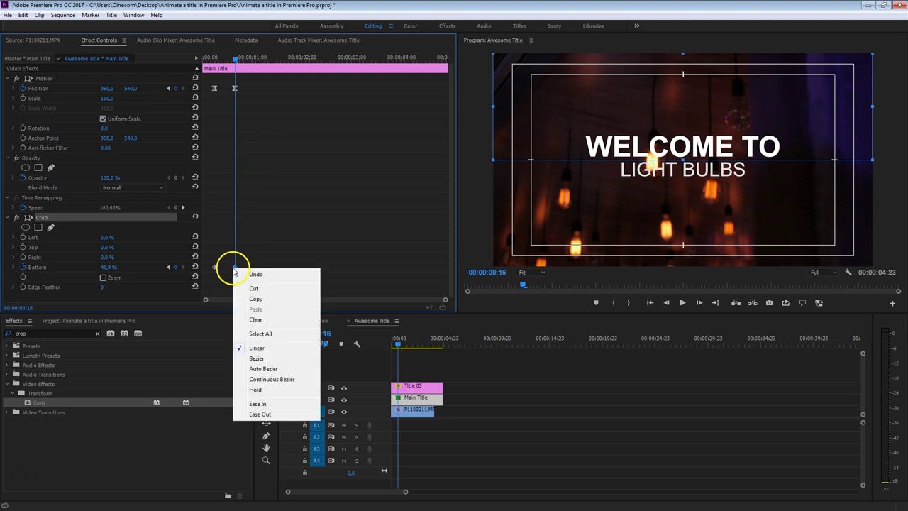
{"action": "left_click", "coordinate": [278, 407]}
{"action": "right_click", "coordinate": [214, 267]}
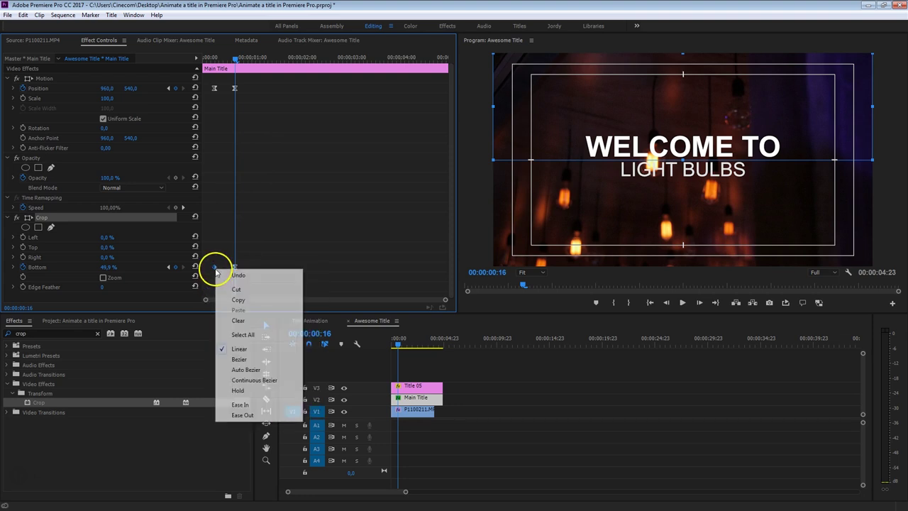
{"action": "left_click", "coordinate": [261, 416]}
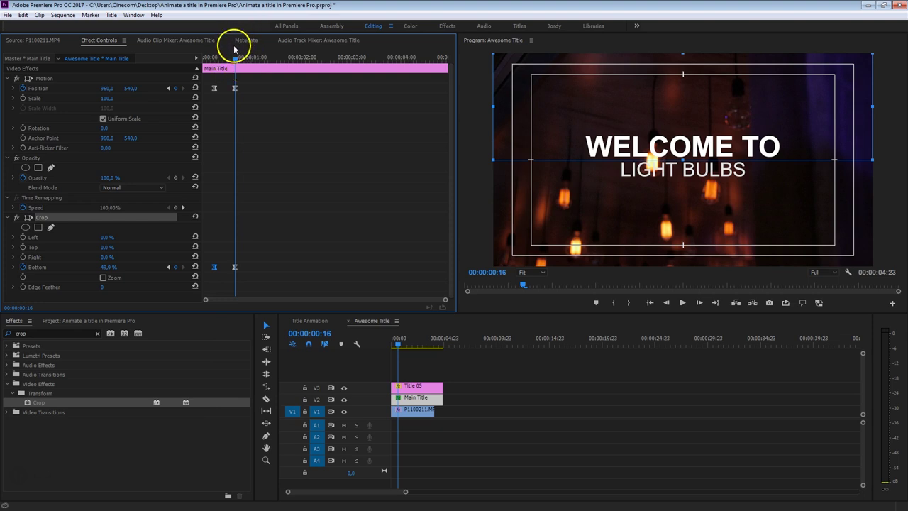
{"action": "left_click_drag", "start_coordinate": [234, 57], "coordinate": [236, 179]}
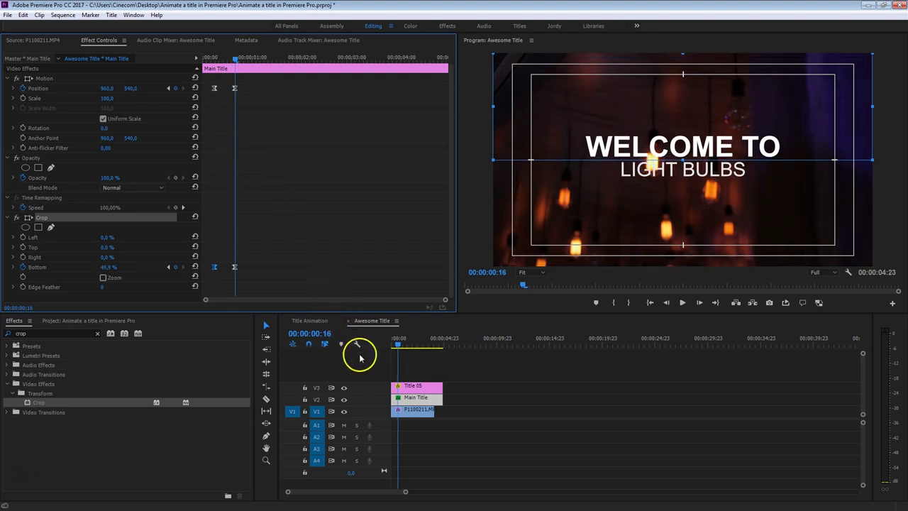
Step: Apply the Crop effect to Title 05 and crop its top to about 50.2%, at the frame's centre line
{"action": "left_click", "coordinate": [417, 386]}
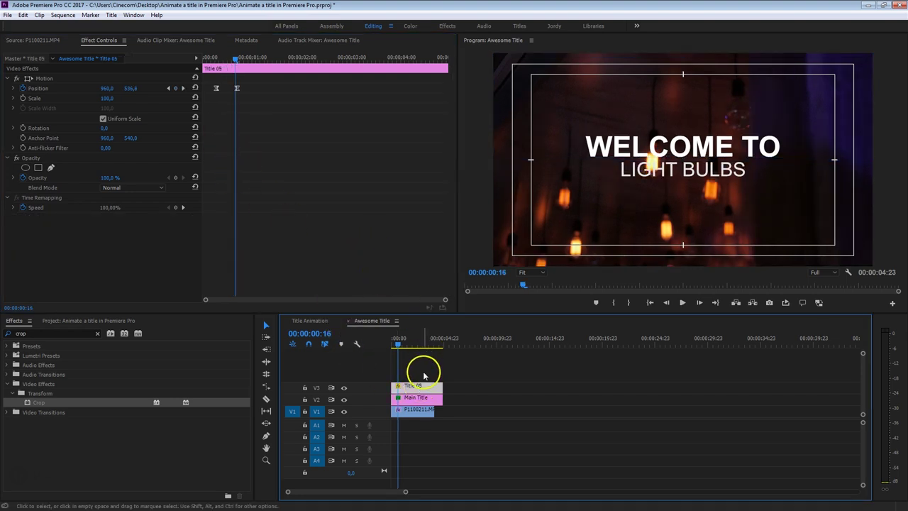
{"action": "left_click_drag", "start_coordinate": [29, 403], "coordinate": [400, 388]}
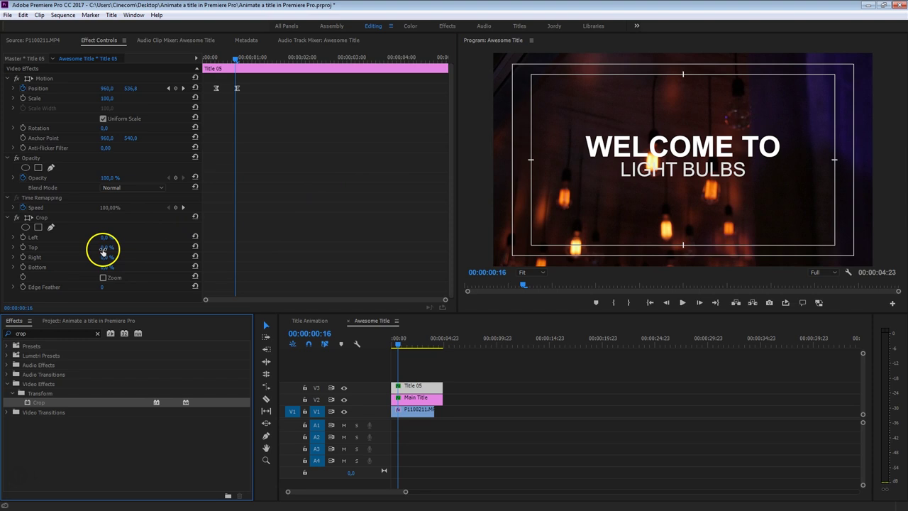
{"action": "left_click", "coordinate": [38, 218]}
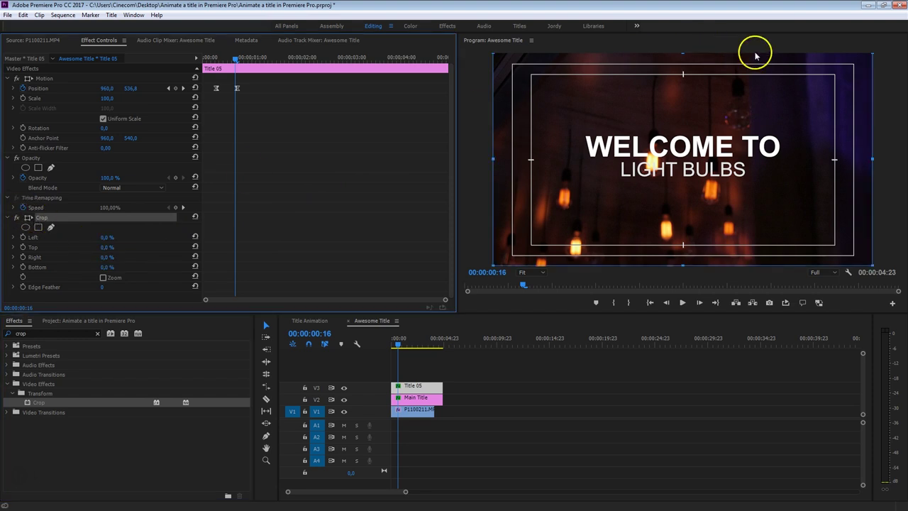
{"action": "left_click_drag", "start_coordinate": [682, 55], "coordinate": [670, 162]}
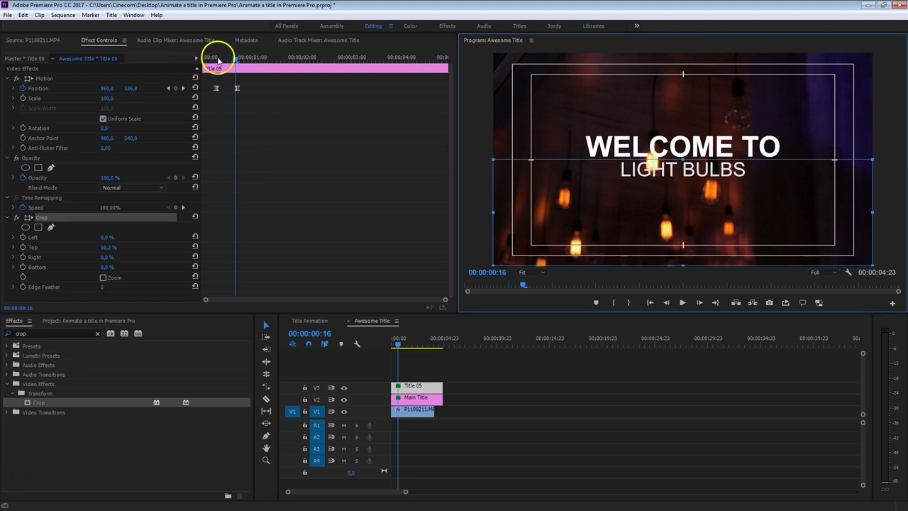
Step: Keyframe Title 05's Top crop along the frame's centre line, 60.8% at 00:00:00:07 and about 50.3% at 00:00:00:17
{"action": "left_click", "coordinate": [215, 57]}
{"action": "left_click_drag", "start_coordinate": [682, 136], "coordinate": [683, 161]}
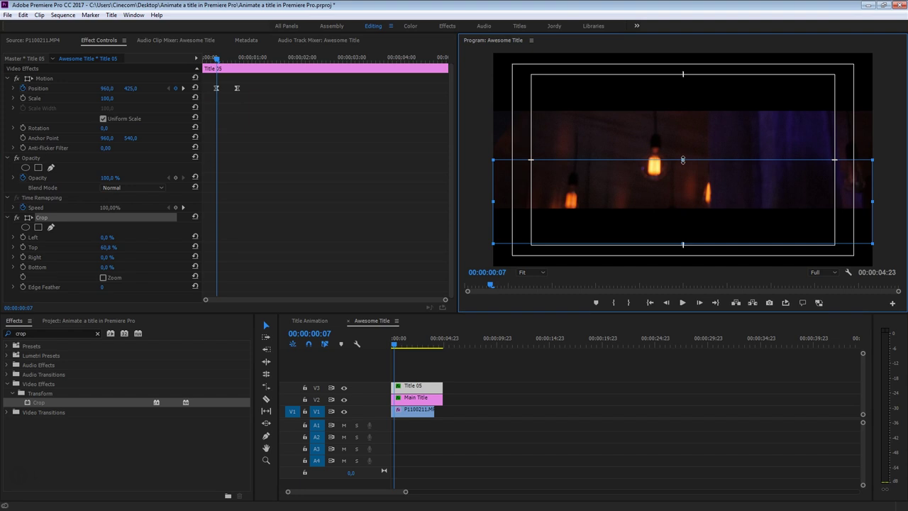
{"action": "left_click", "coordinate": [23, 247]}
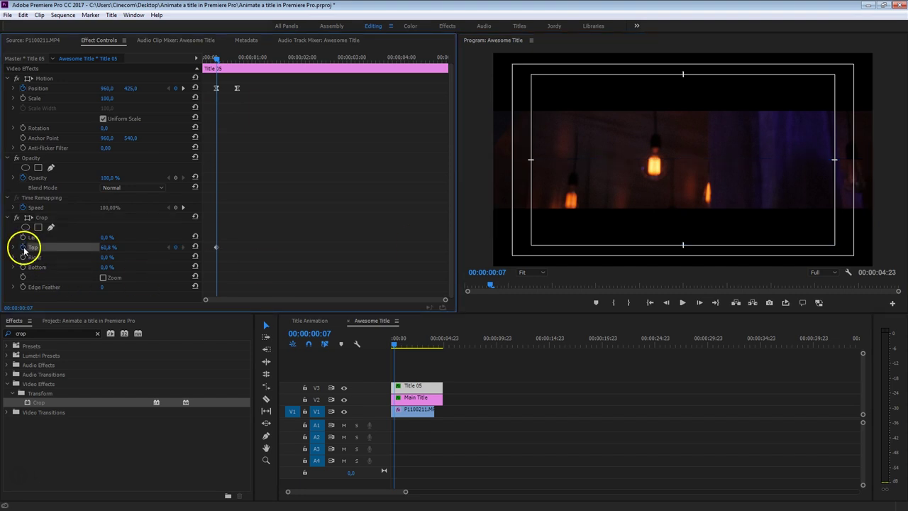
{"action": "left_click_drag", "start_coordinate": [220, 59], "coordinate": [237, 63]}
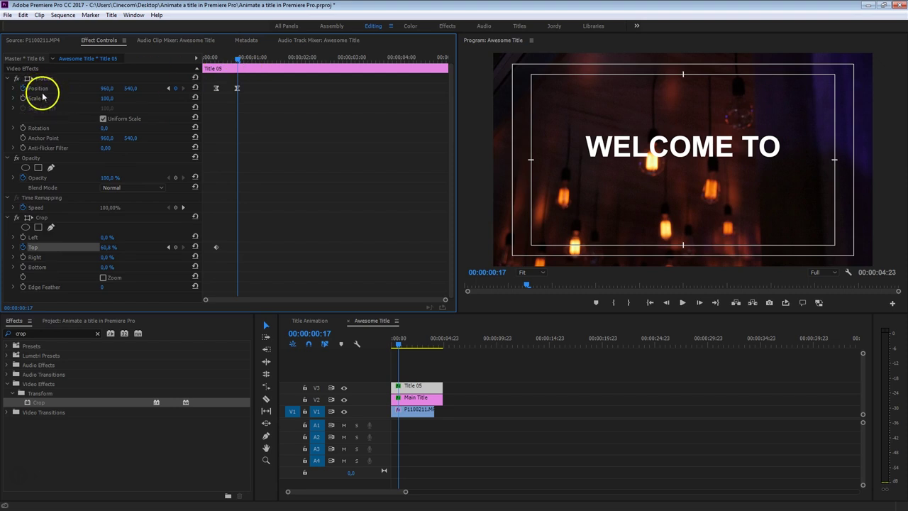
{"action": "left_click", "coordinate": [41, 219]}
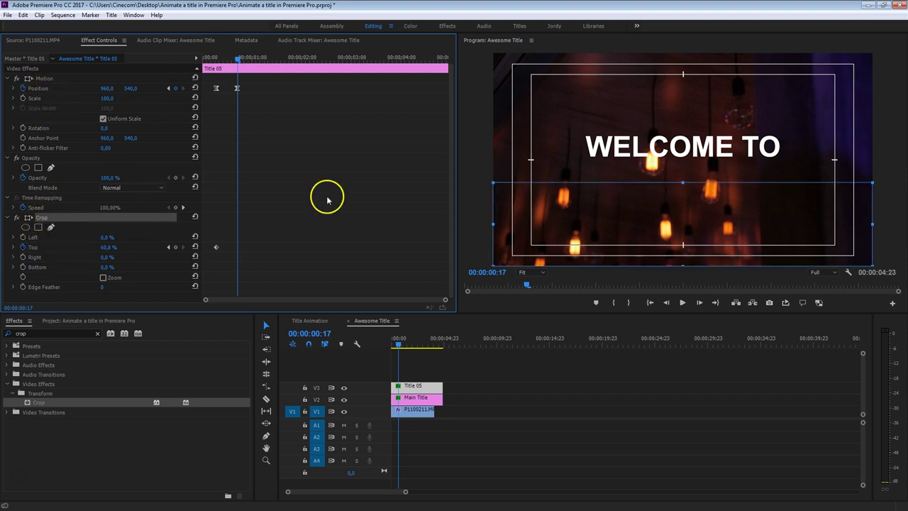
{"action": "left_click_drag", "start_coordinate": [681, 185], "coordinate": [681, 161]}
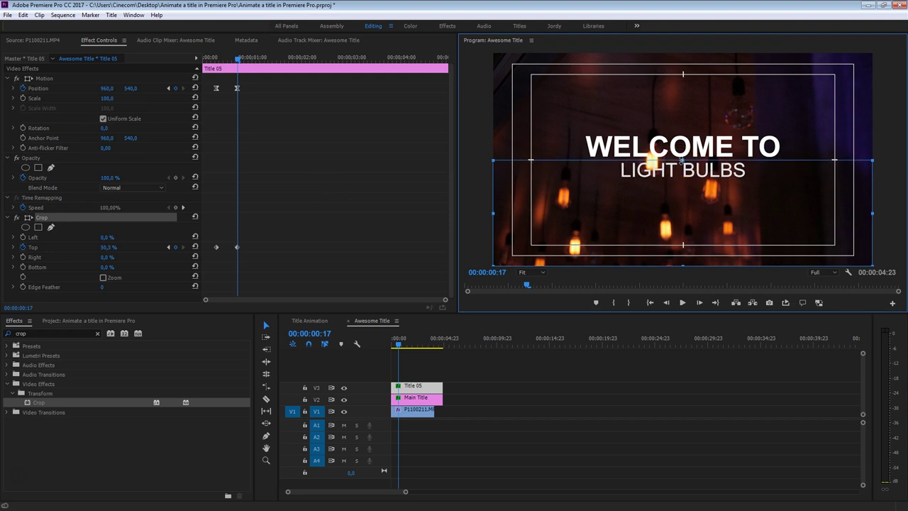
Step: Apply Ease In to Title 05's ending Top crop keyframe and Ease Out to its starting one
{"action": "right_click", "coordinate": [237, 248]}
{"action": "left_click", "coordinate": [306, 383]}
{"action": "right_click", "coordinate": [215, 248]}
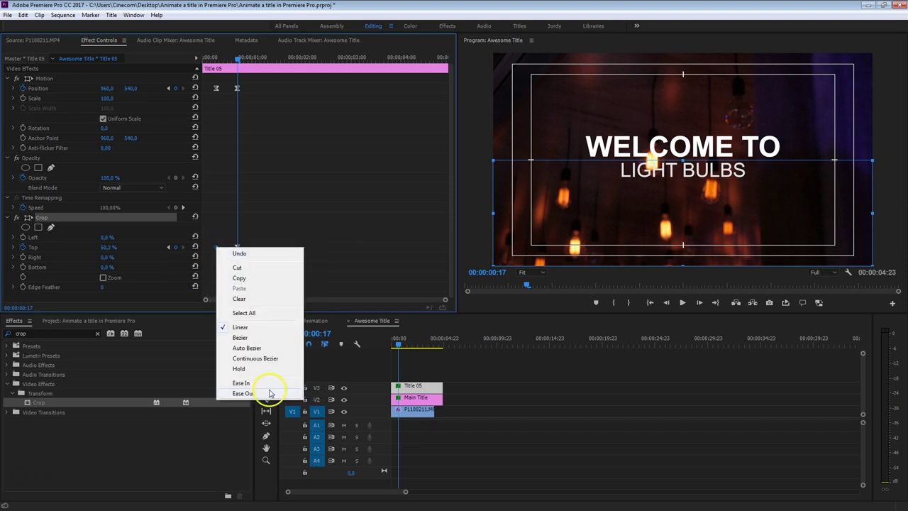
{"action": "left_click", "coordinate": [267, 390]}
Step: Play the Awesome Title sequence from its start to review both title lines sliding out
{"action": "left_click", "coordinate": [404, 343]}
{"action": "key", "text": "Home"}
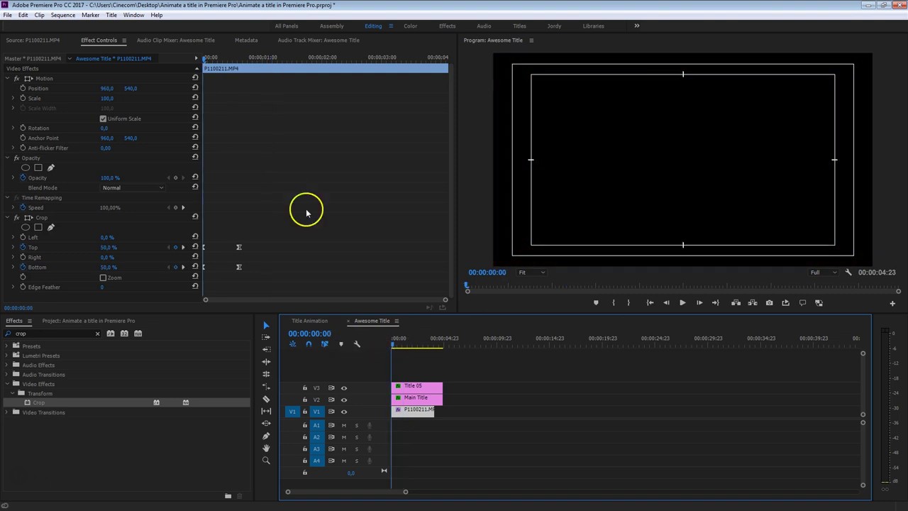
{"action": "key", "text": "space"}
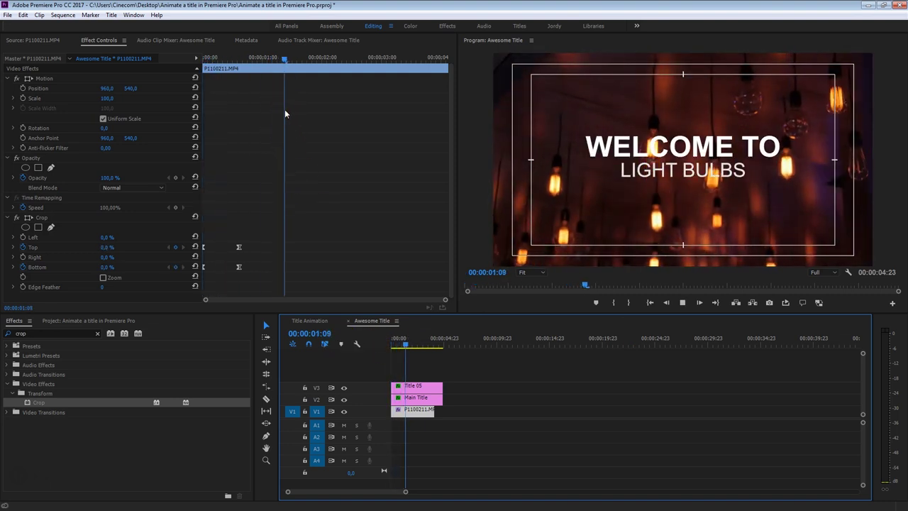
{"action": "left_click", "coordinate": [284, 109]}
Step: Shift the Title 05 clip about 8 frames later on V3, after Main Title's start, and play back the staggered reveal
{"action": "left_click", "coordinate": [303, 419]}
{"action": "left_click_drag", "start_coordinate": [288, 490], "coordinate": [318, 487]}
{"action": "left_click_drag", "start_coordinate": [433, 355], "coordinate": [415, 353]}
{"action": "left_click", "coordinate": [429, 390]}
{"action": "left_click_drag", "start_coordinate": [429, 389], "coordinate": [440, 387]}
{"action": "left_click_drag", "start_coordinate": [412, 334], "coordinate": [442, 345]}
{"action": "key", "text": "space"}
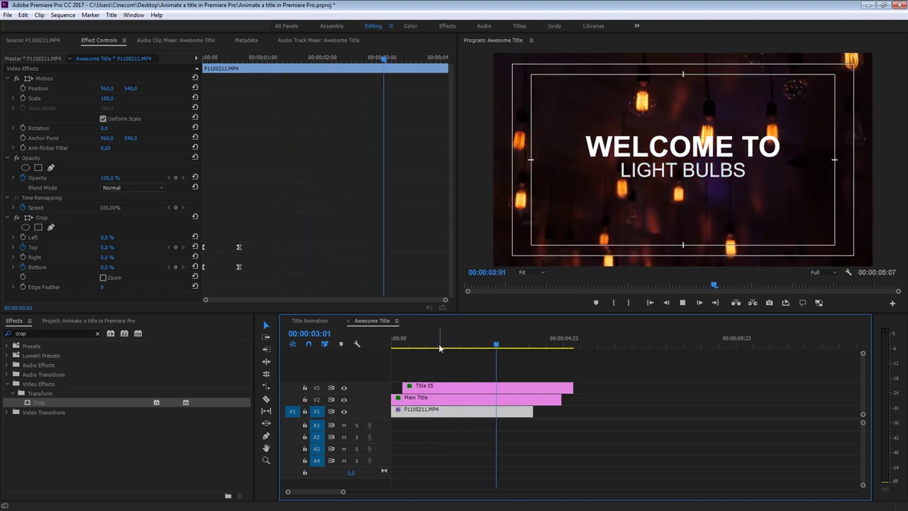
{"action": "left_click", "coordinate": [478, 350]}
{"action": "left_click_drag", "start_coordinate": [477, 350], "coordinate": [522, 343]}
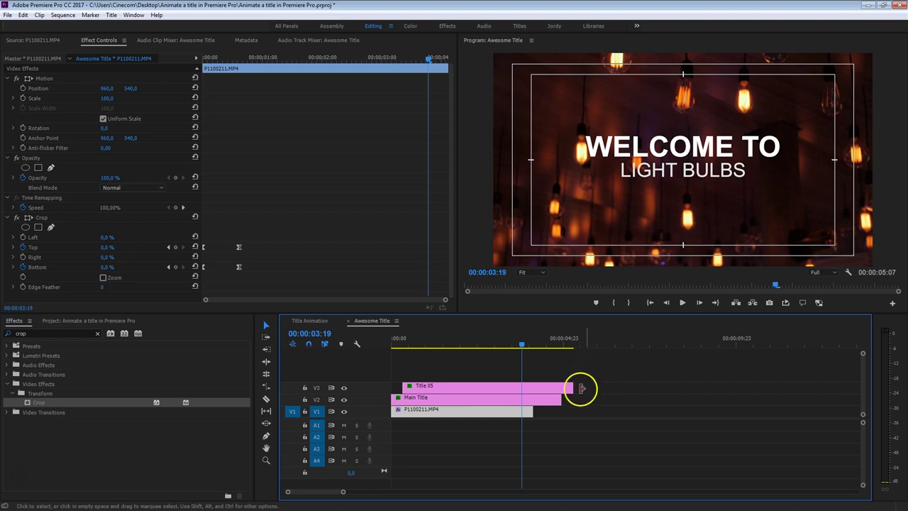
Step: Trim both title clips to end with the P1100211.MP4 footage and nest all three clips as "Intro Title"
{"action": "left_click_drag", "start_coordinate": [561, 399], "coordinate": [461, 419]}
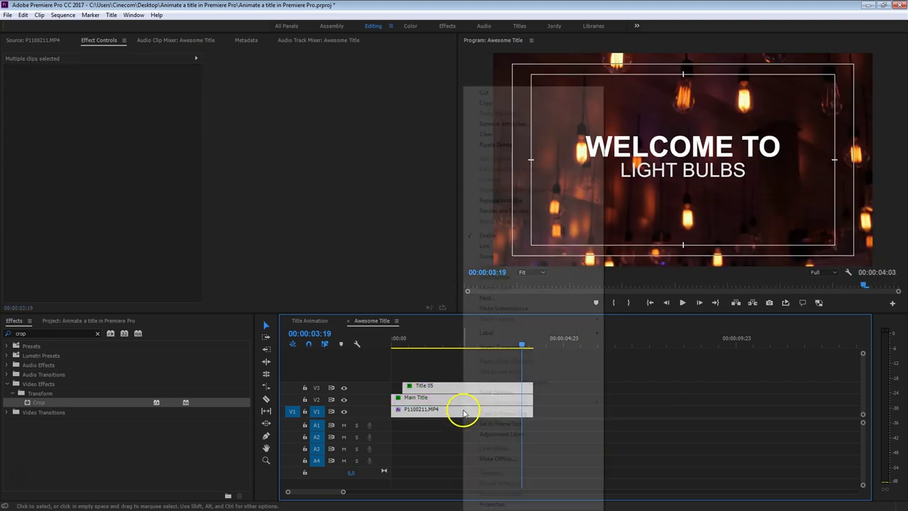
{"action": "right_click", "coordinate": [463, 413]}
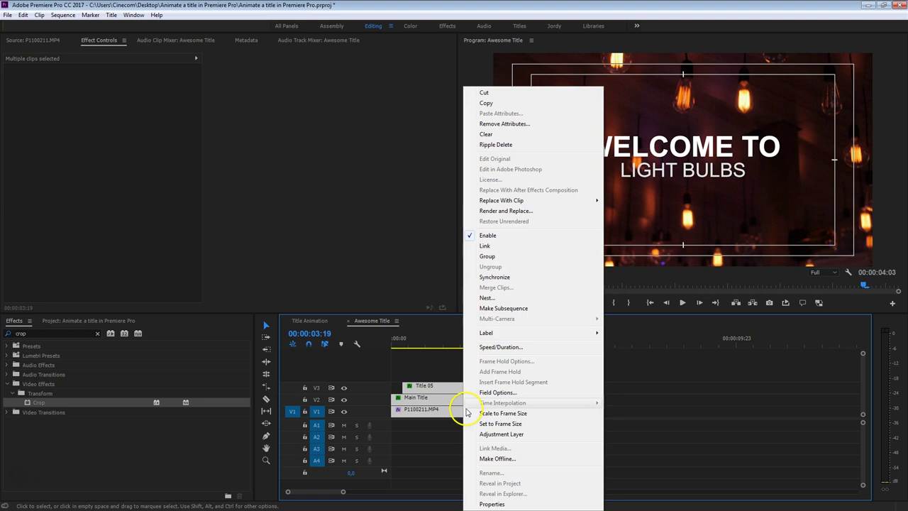
{"action": "left_click", "coordinate": [540, 299]}
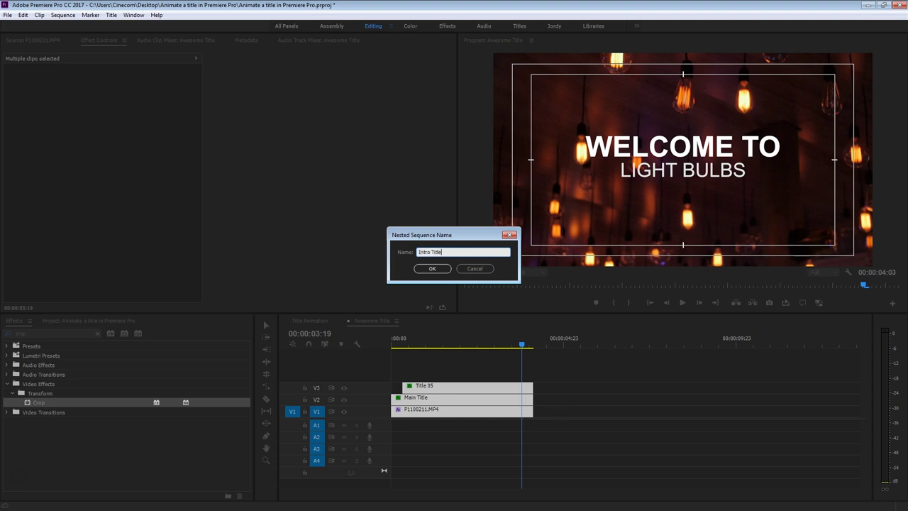
{"action": "key", "text": "Return"}
Step: Open the nested Intro Title sequence to inspect its clips, and return to the Awesome Title sequence
{"action": "left_click", "coordinate": [501, 410]}
{"action": "left_click_drag", "start_coordinate": [527, 339], "coordinate": [495, 347]}
{"action": "double_click", "coordinate": [477, 411]}
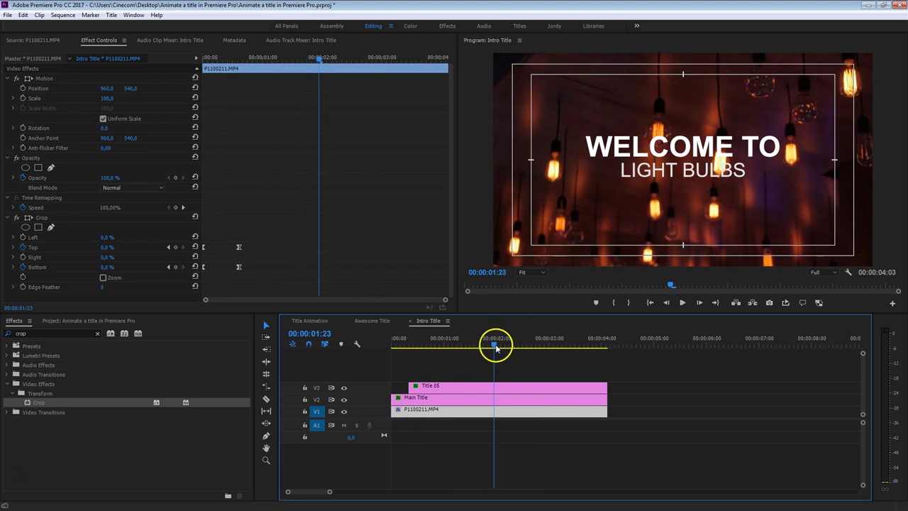
{"action": "left_click", "coordinate": [374, 320]}
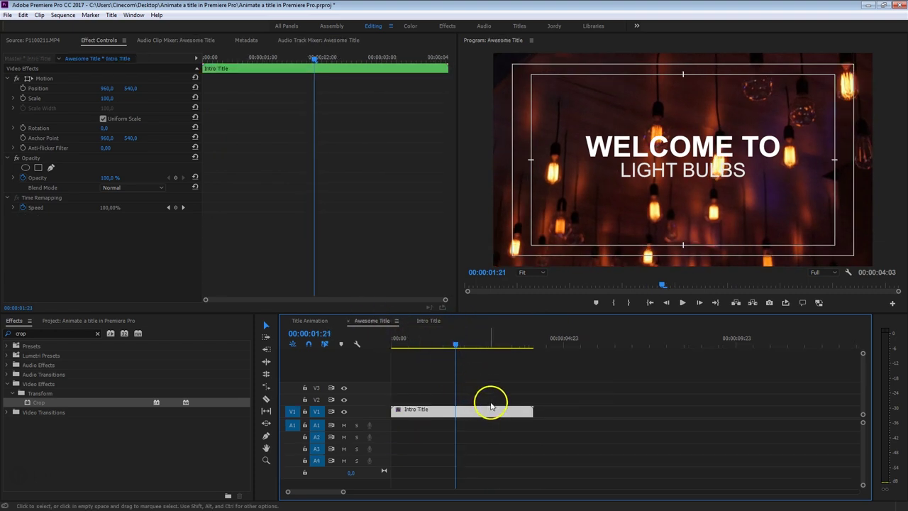
Step: Move the Intro Title nest to V2 and place P1100184.MP4's video on V1 beneath its end, starting at 00:00:03:06
{"action": "left_click_drag", "start_coordinate": [477, 412], "coordinate": [474, 403]}
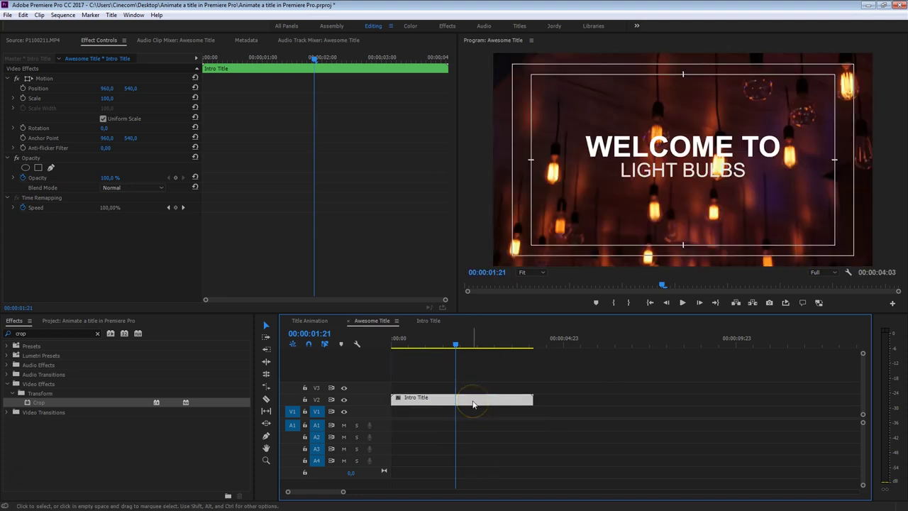
{"action": "left_click", "coordinate": [81, 320]}
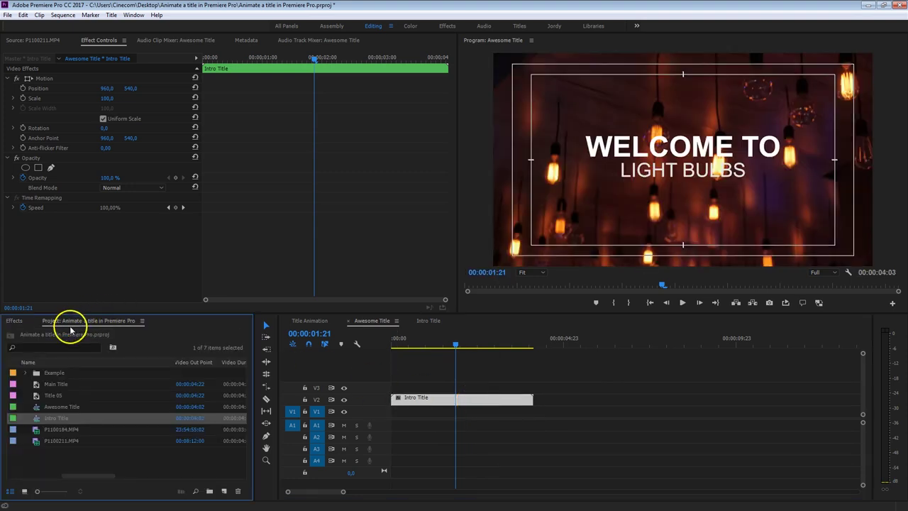
{"action": "double_click", "coordinate": [36, 431]}
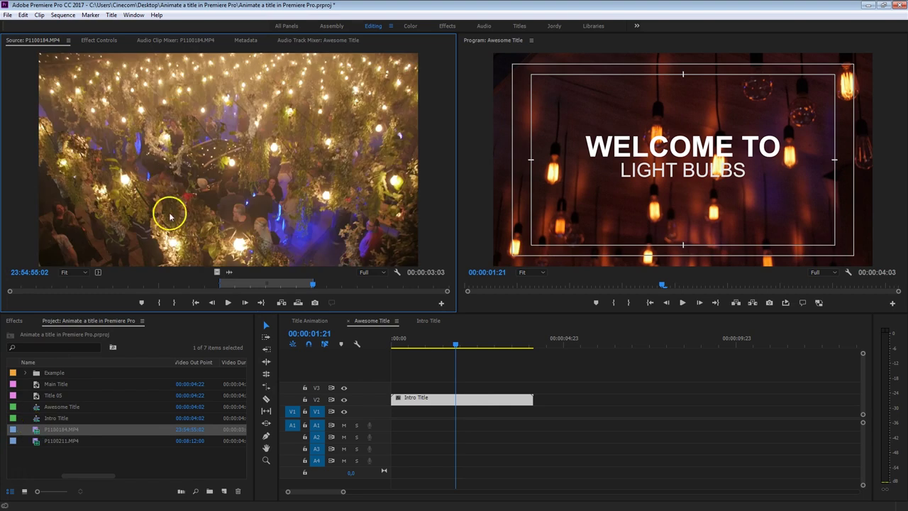
{"action": "left_click_drag", "start_coordinate": [227, 285], "coordinate": [307, 286]}
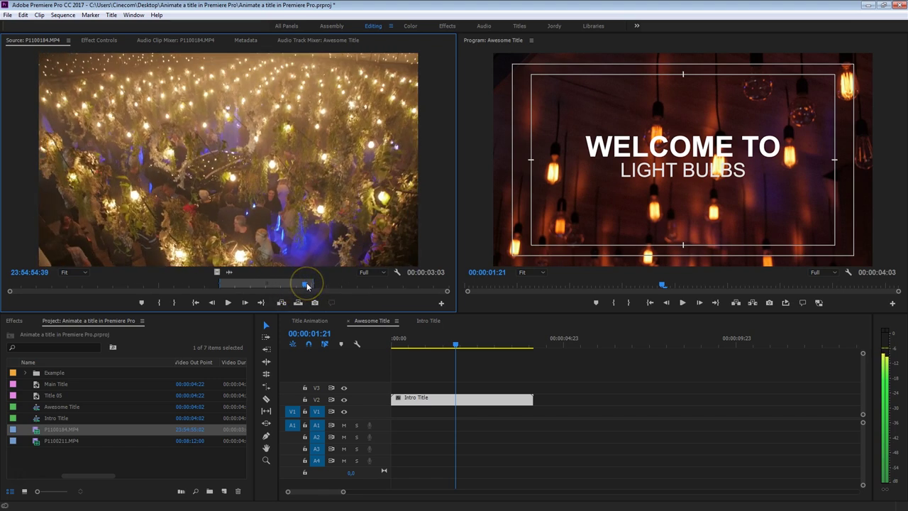
{"action": "left_click_drag", "start_coordinate": [217, 271], "coordinate": [511, 414]}
{"action": "key", "text": "Down"}
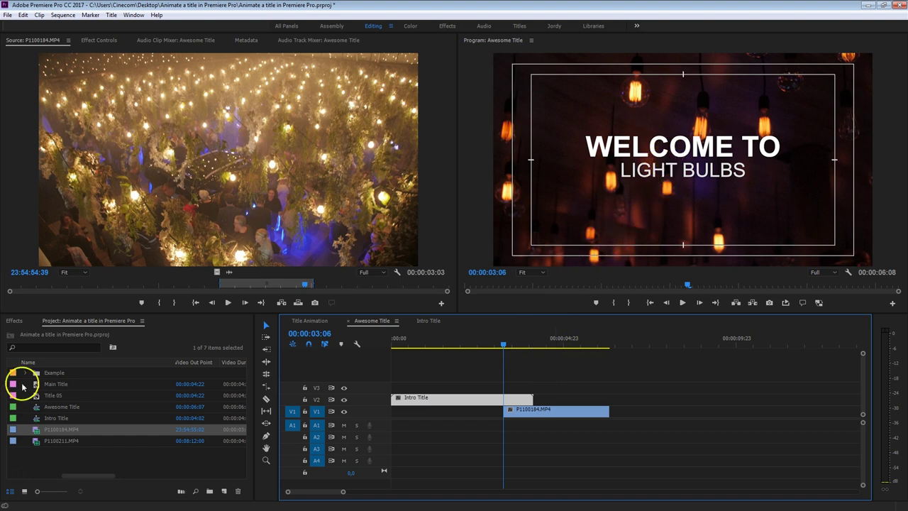
Step: Apply the Crop effect to the Intro Title nest and set its Top crop to 50%
{"action": "left_click", "coordinate": [10, 324]}
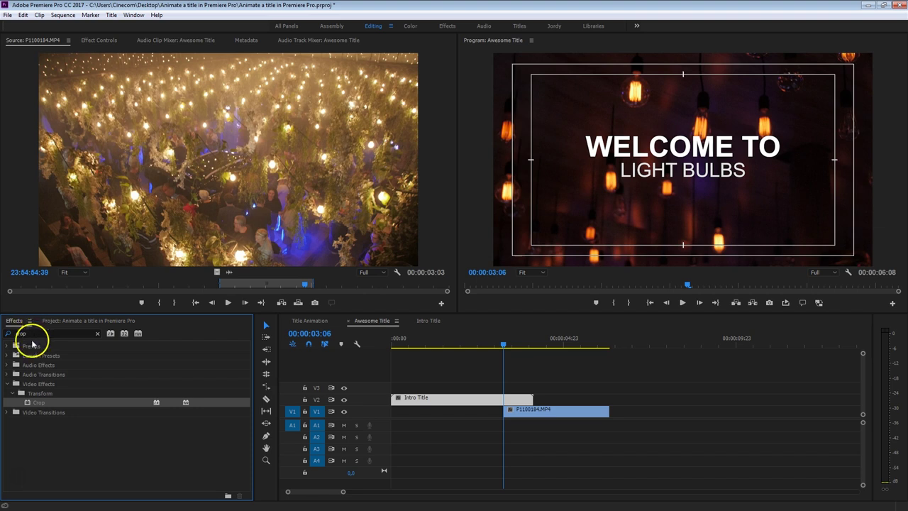
{"action": "left_click_drag", "start_coordinate": [27, 403], "coordinate": [471, 395]}
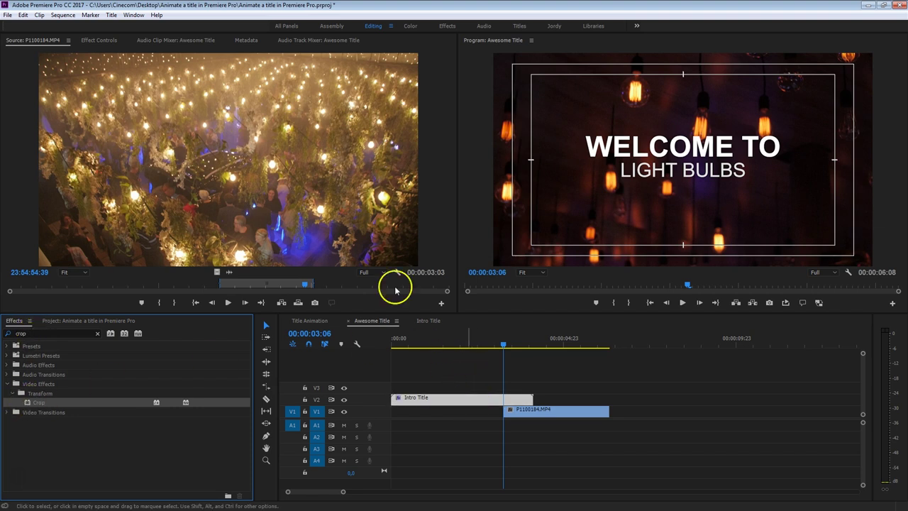
{"action": "left_click", "coordinate": [85, 42]}
{"action": "left_click", "coordinate": [85, 217]}
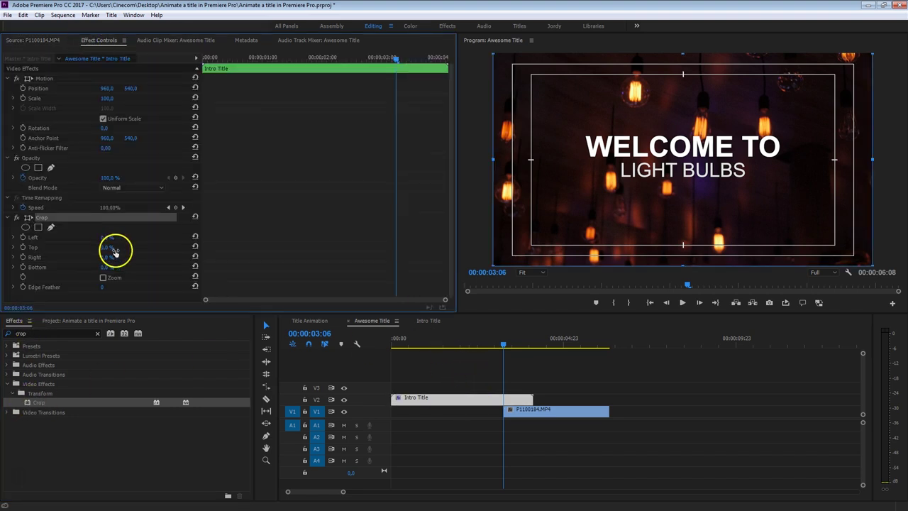
{"action": "left_click", "coordinate": [112, 247]}
{"action": "type", "text": "50"}
{"action": "key", "text": "Return"}
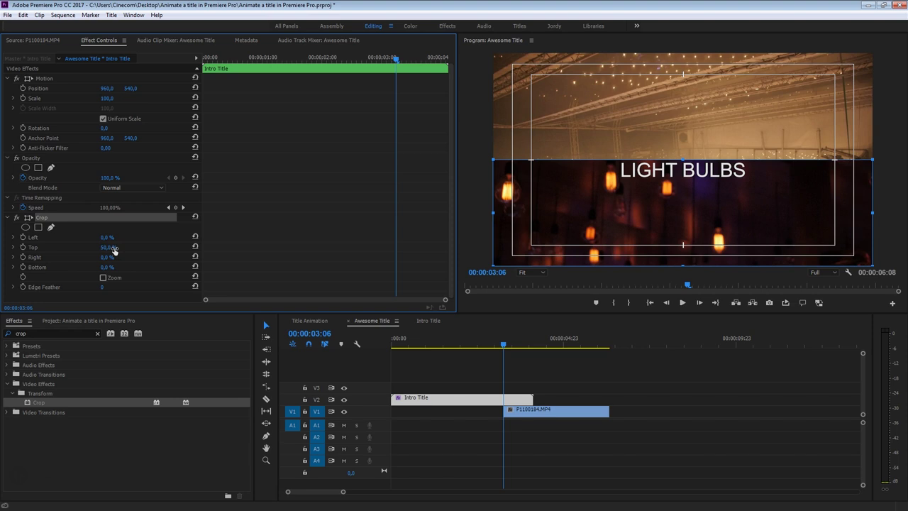
Step: Duplicate the Intro Title nest onto V3 and set the copy's Top crop to 0% and Bottom crop to 50%
{"action": "left_click_drag", "start_coordinate": [480, 340], "coordinate": [478, 394]}
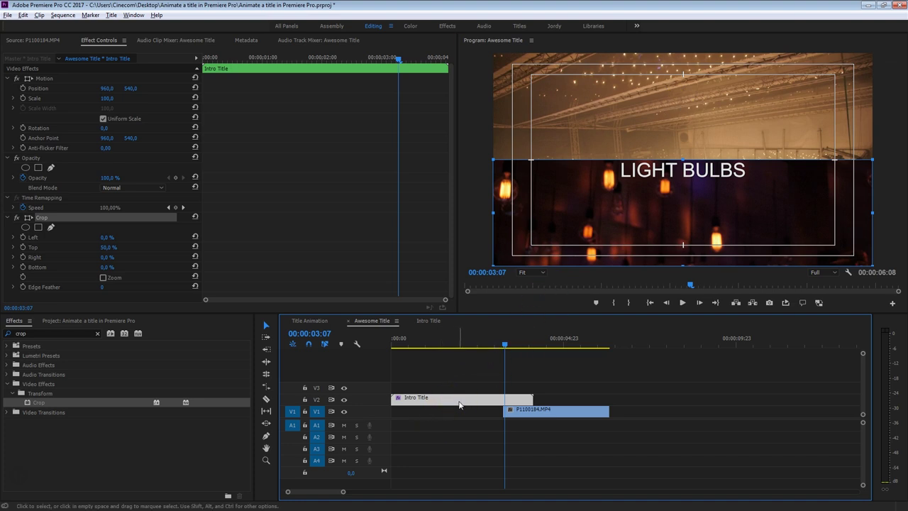
{"action": "left_click_drag", "start_coordinate": [459, 404], "coordinate": [453, 391]}
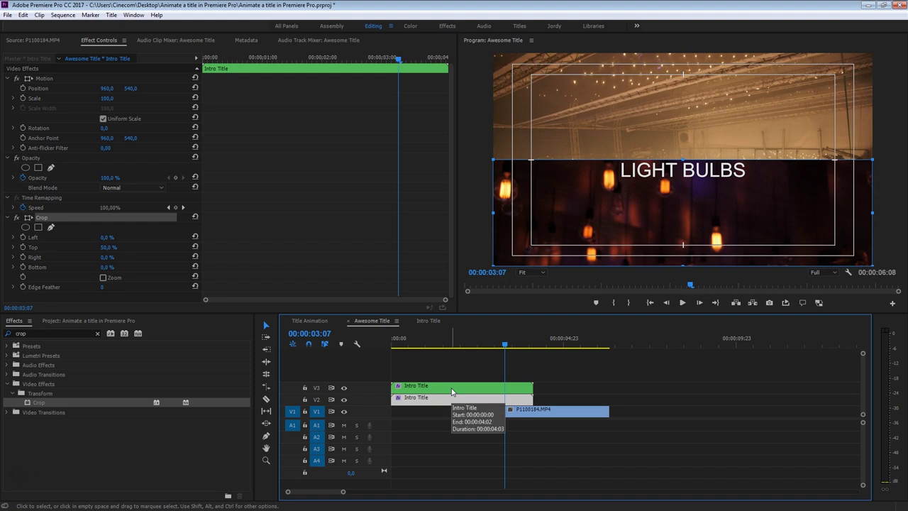
{"action": "left_click", "coordinate": [452, 391]}
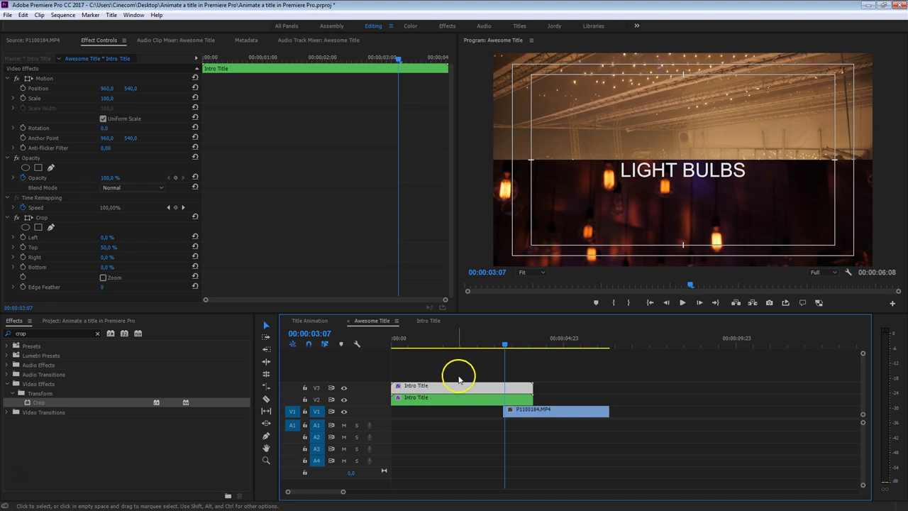
{"action": "left_click", "coordinate": [107, 248]}
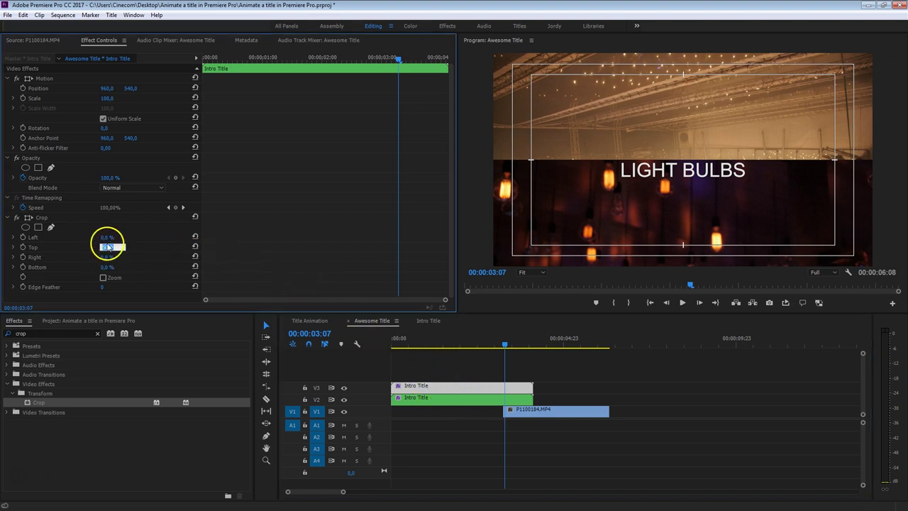
{"action": "key", "text": "Return"}
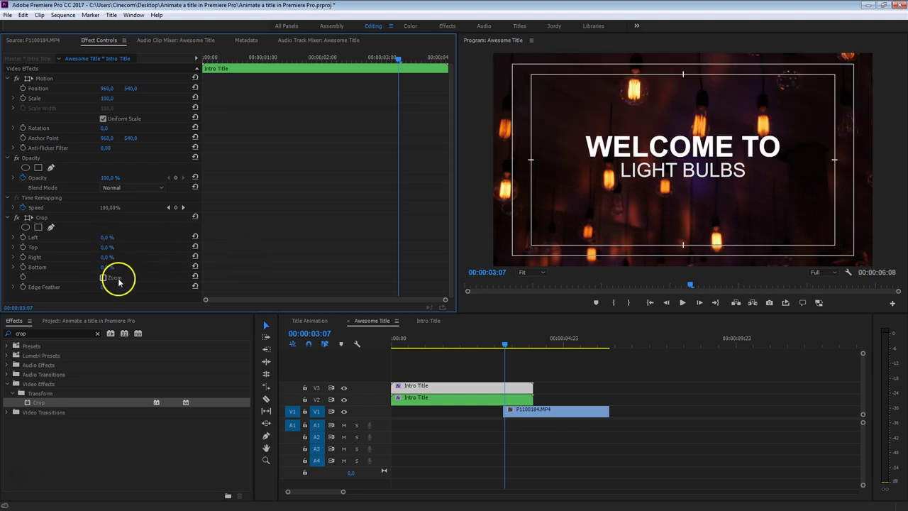
{"action": "left_click", "coordinate": [106, 267]}
{"action": "type", "text": "50"}
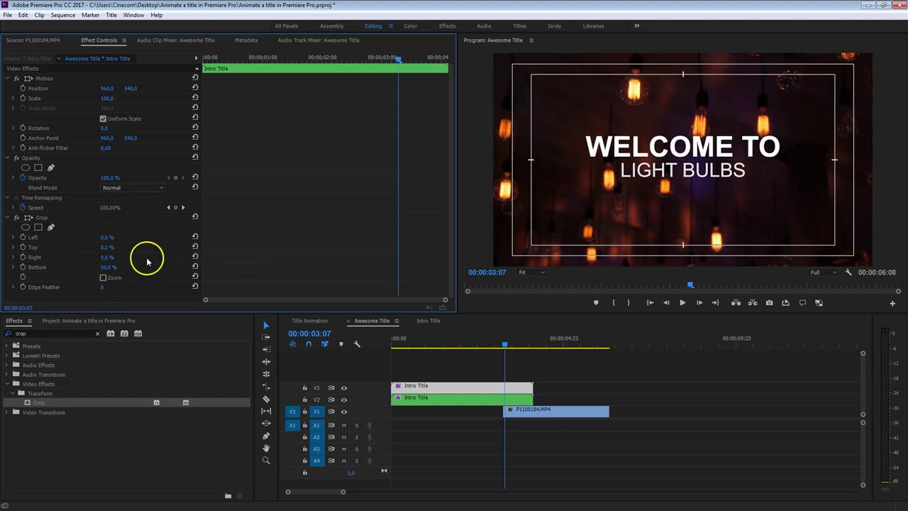
Step: Hide and show tracks V2 and V3 in turn to inspect each cropped half of the title
{"action": "left_click", "coordinate": [345, 400]}
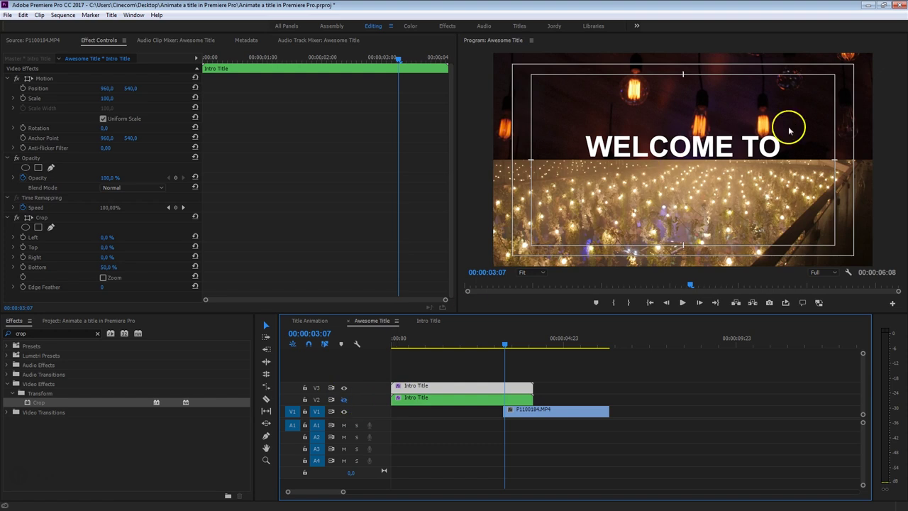
{"action": "left_click", "coordinate": [343, 399]}
{"action": "left_click", "coordinate": [344, 387]}
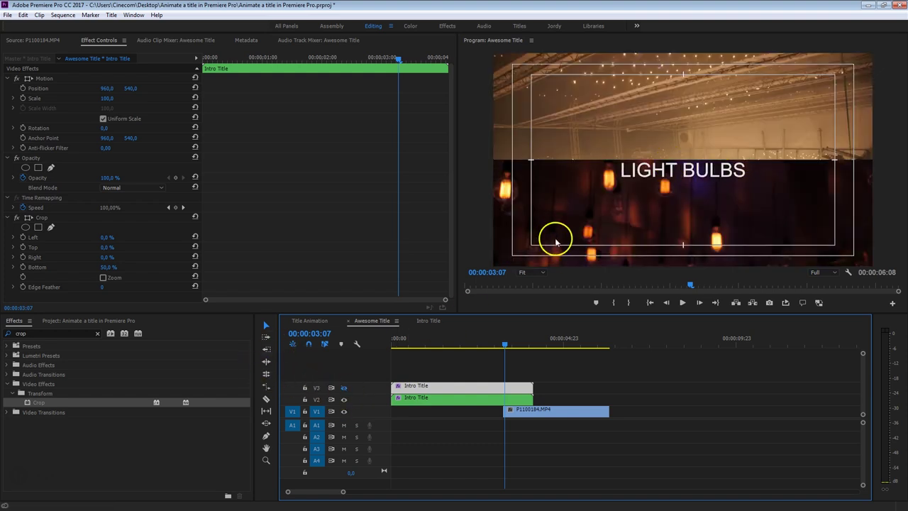
{"action": "left_click", "coordinate": [344, 388]}
Step: Set a starting keyframe at 00:00:03:06 for the 50% Top crop of the Intro Title clip on V2
{"action": "left_click", "coordinate": [514, 347]}
{"action": "left_click_drag", "start_coordinate": [513, 346], "coordinate": [503, 346]}
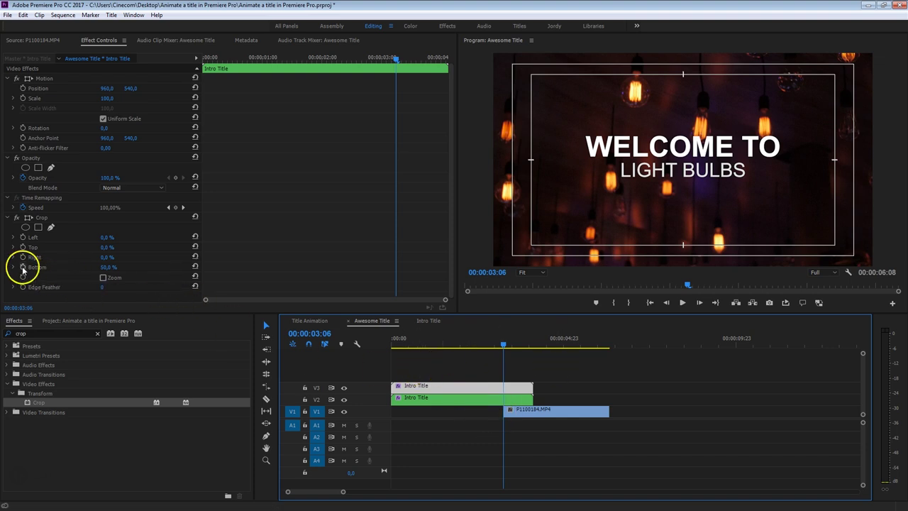
{"action": "left_click", "coordinate": [427, 387]}
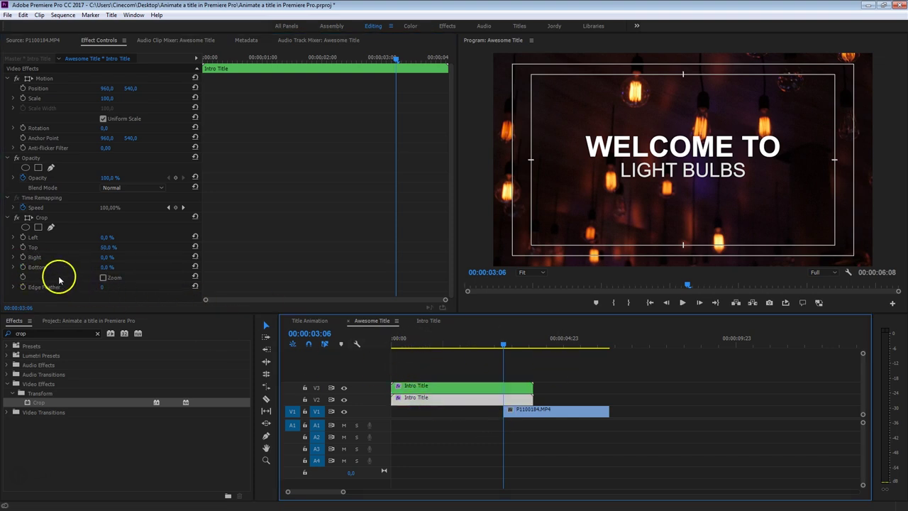
{"action": "left_click", "coordinate": [23, 247]}
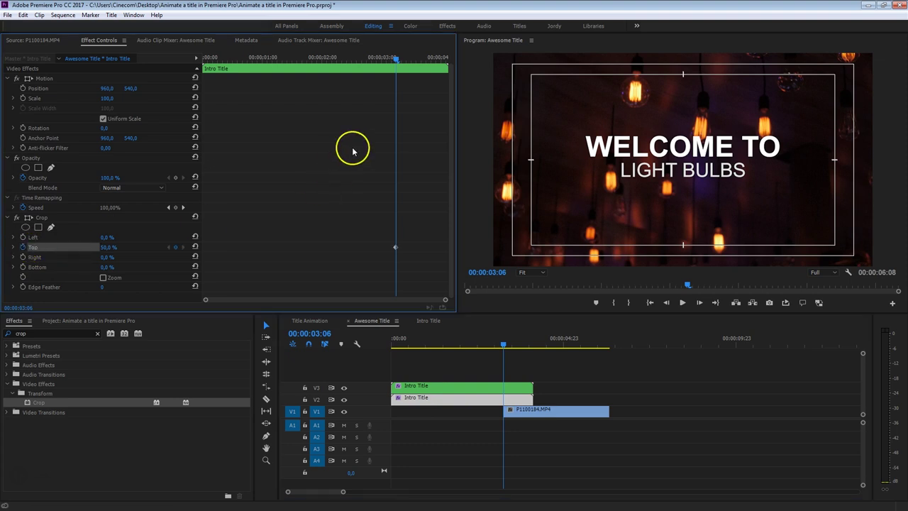
Step: Keyframe the Top crop of the Intro Title clip on V2 to 100% at 00:00:03:20
{"action": "left_click", "coordinate": [404, 59]}
{"action": "left_click_drag", "start_coordinate": [404, 58], "coordinate": [426, 60]}
{"action": "left_click", "coordinate": [110, 247]}
{"action": "type", "text": "100"}
{"action": "key", "text": "Return"}
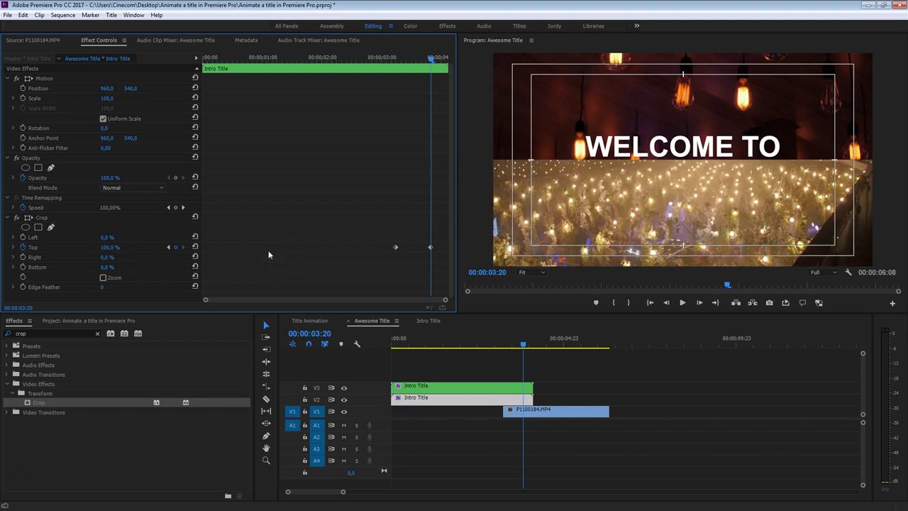
Step: Keyframe the Bottom crop of the Intro Title clip on V3 to 100% at 00:00:03:20
{"action": "left_click", "coordinate": [441, 397]}
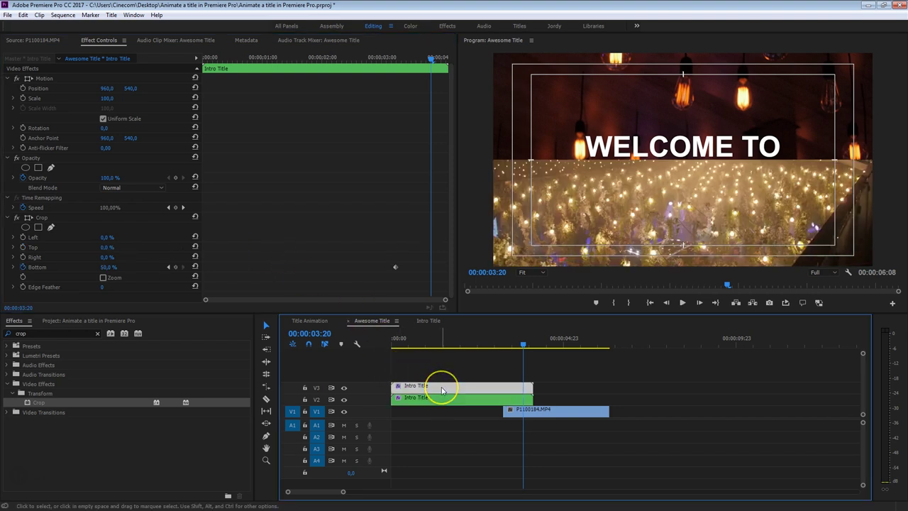
{"action": "left_click", "coordinate": [109, 266]}
{"action": "type", "text": "100"}
{"action": "key", "text": "Return"}
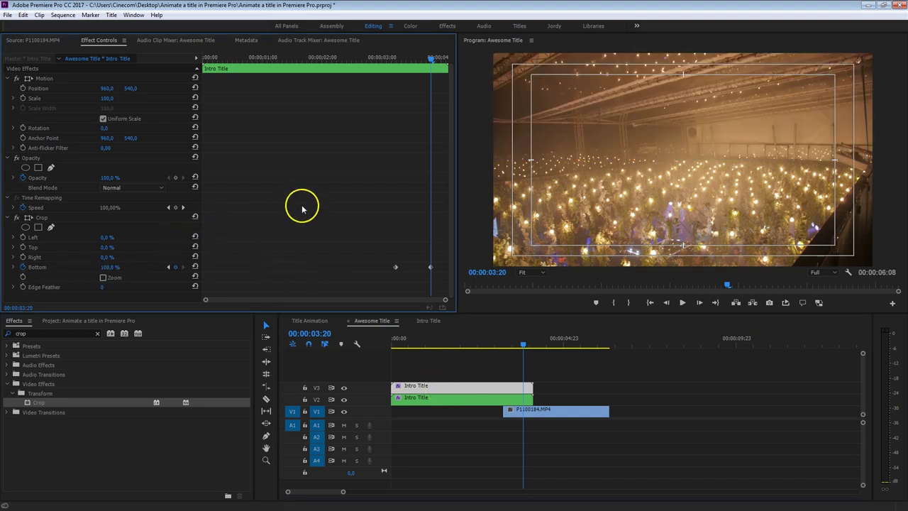
Step: Scrub the end of the crop animation and show the available Video Transitions categories
{"action": "mouse_move", "coordinate": [423, 62]}
{"action": "left_mouse_down"}
{"action": "mouse_move", "coordinate": [395, 63]}
{"action": "mouse_move", "coordinate": [431, 64]}
{"action": "left_mouse_up"}
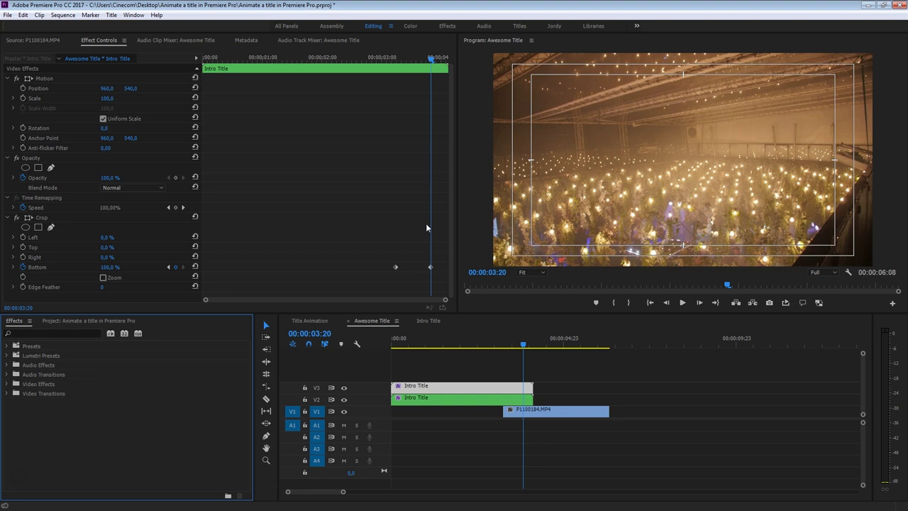
{"action": "left_click", "coordinate": [422, 241]}
{"action": "left_click", "coordinate": [6, 393]}
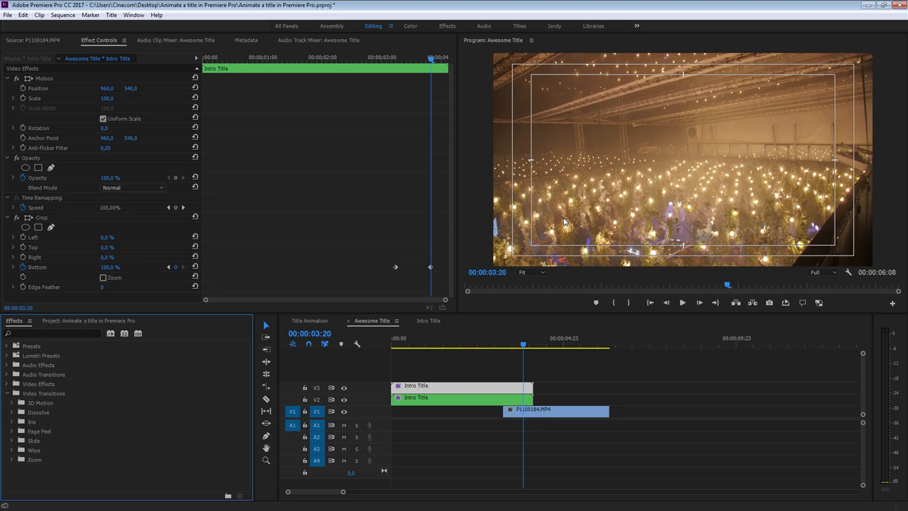
Step: Apply Ease In to the last Bottom crop keyframe and Ease Out to the first one on the V3 title clip
{"action": "right_click", "coordinate": [431, 267]}
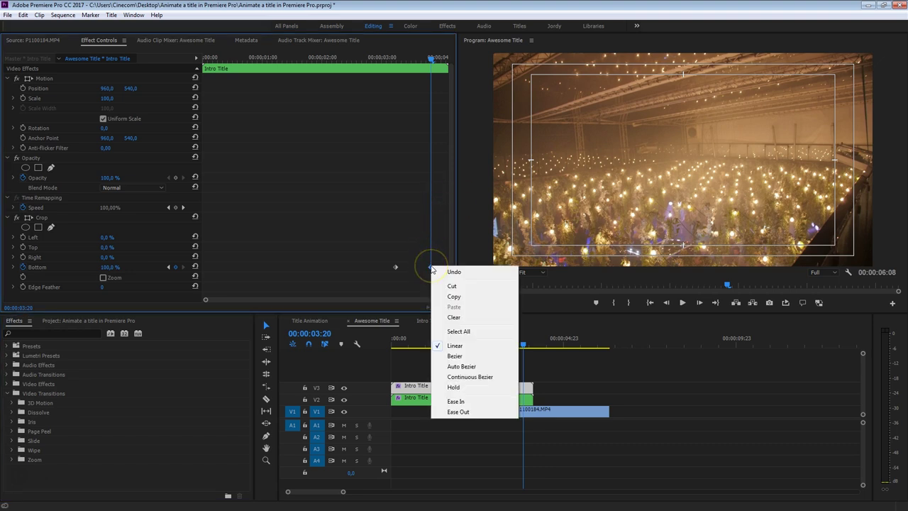
{"action": "left_click", "coordinate": [480, 402]}
{"action": "right_click", "coordinate": [395, 268]}
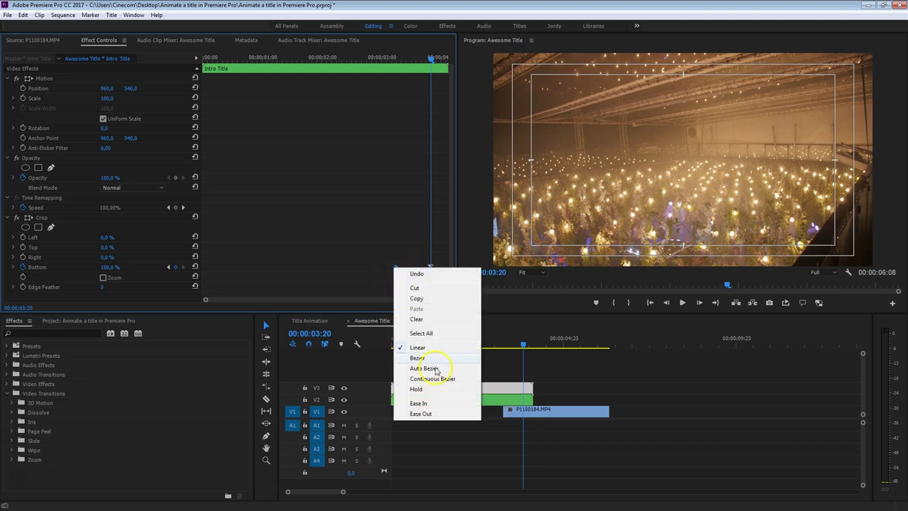
{"action": "left_click", "coordinate": [420, 414]}
Step: Apply Ease In to the last Top crop keyframe and Ease Out to the first one on the V2 title clip
{"action": "left_click", "coordinate": [462, 402]}
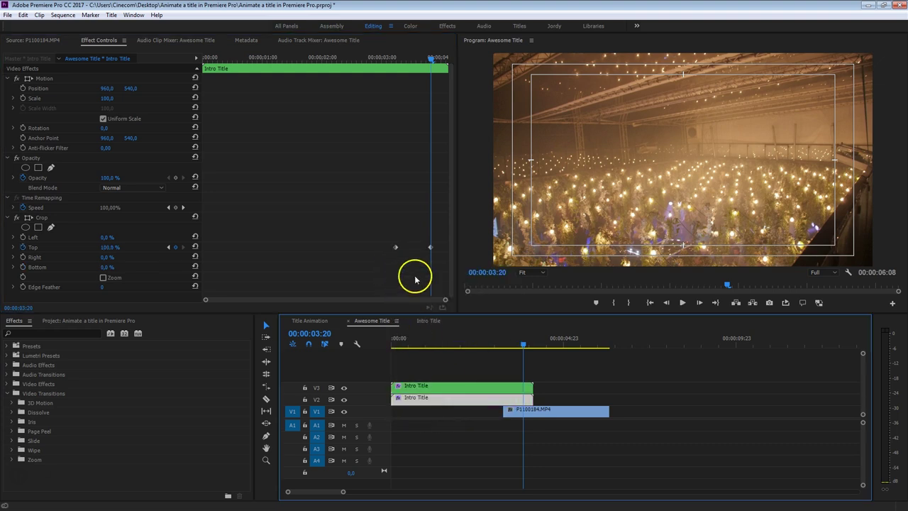
{"action": "right_click", "coordinate": [430, 249]}
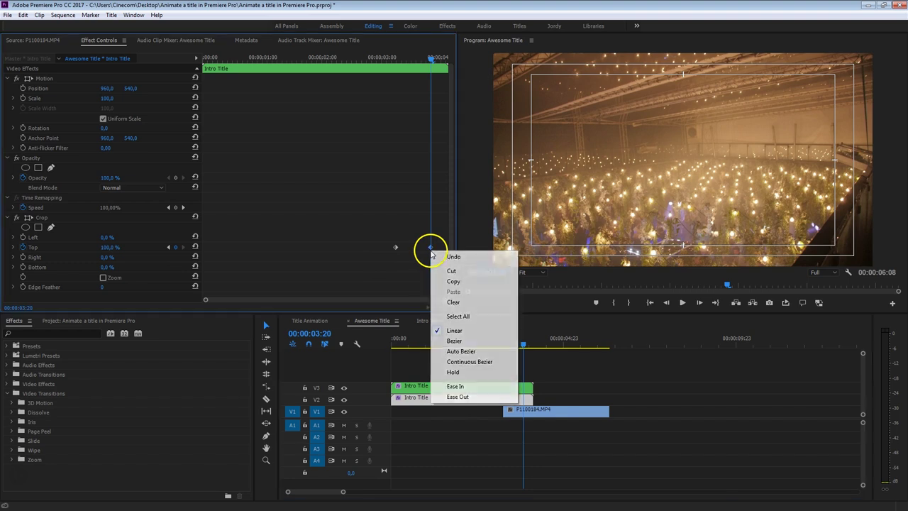
{"action": "left_click", "coordinate": [474, 390]}
{"action": "right_click", "coordinate": [396, 248]}
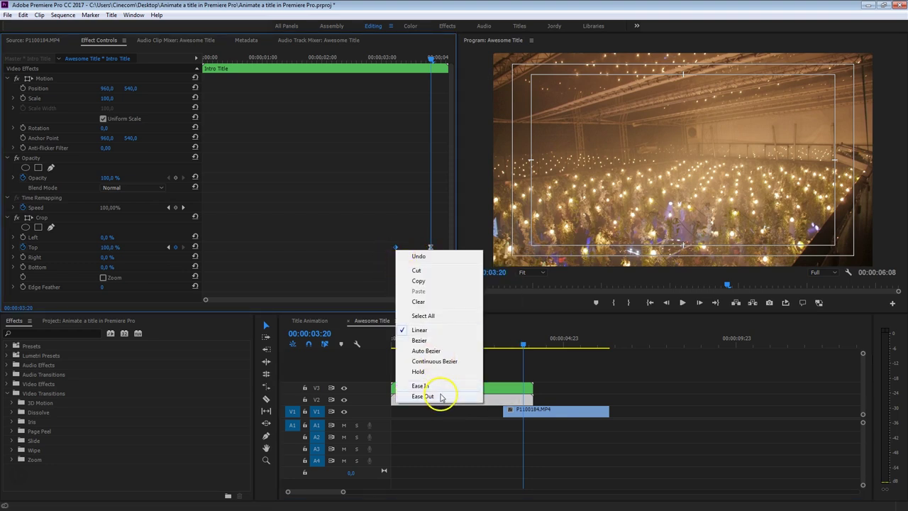
{"action": "left_click", "coordinate": [424, 396]}
Step: Play back the split-open title transition from 00:00:03:01 to check the eased motion
{"action": "left_click", "coordinate": [383, 58]}
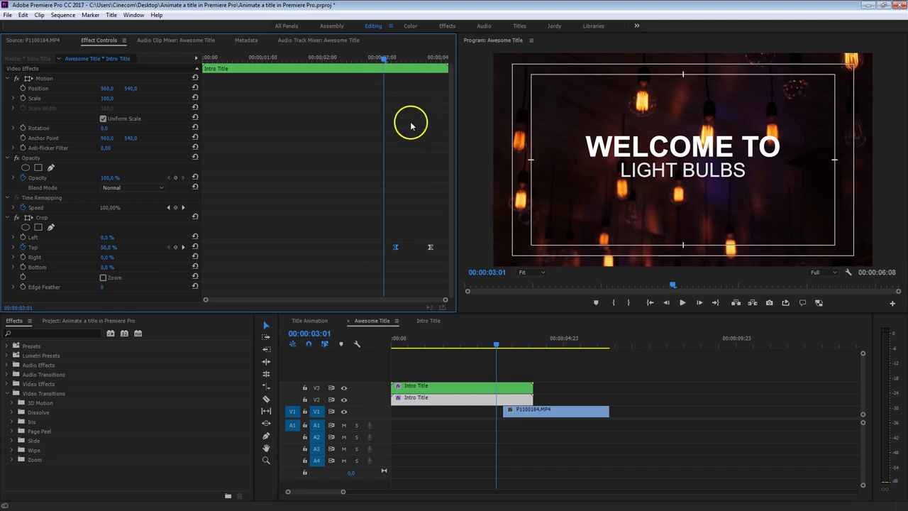
{"action": "key", "text": "space"}
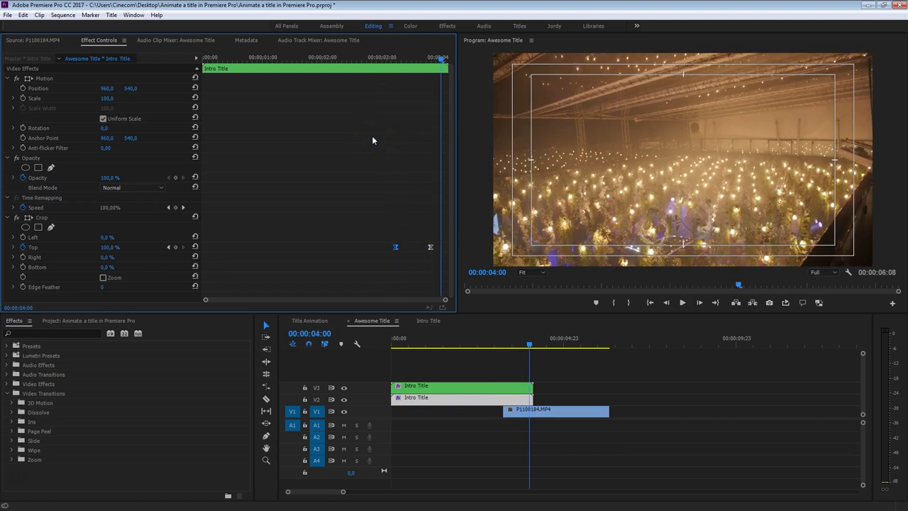
{"action": "left_click", "coordinate": [372, 138]}
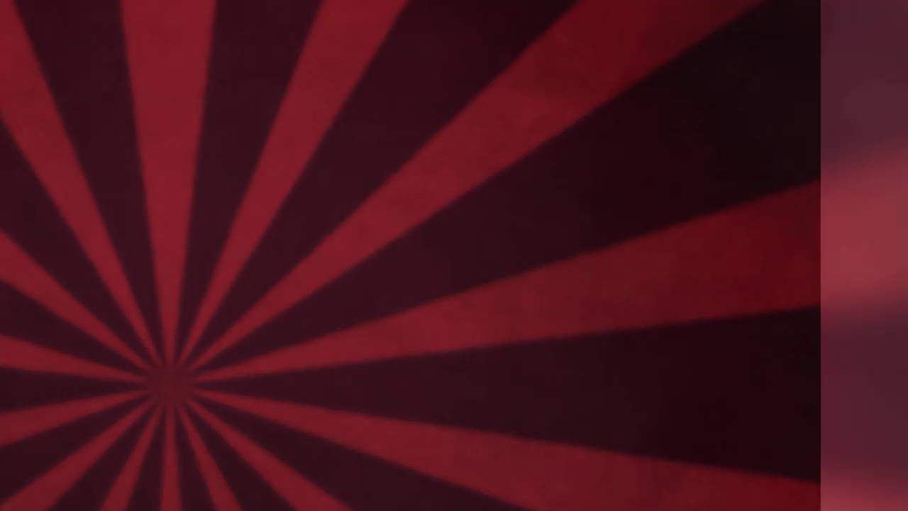